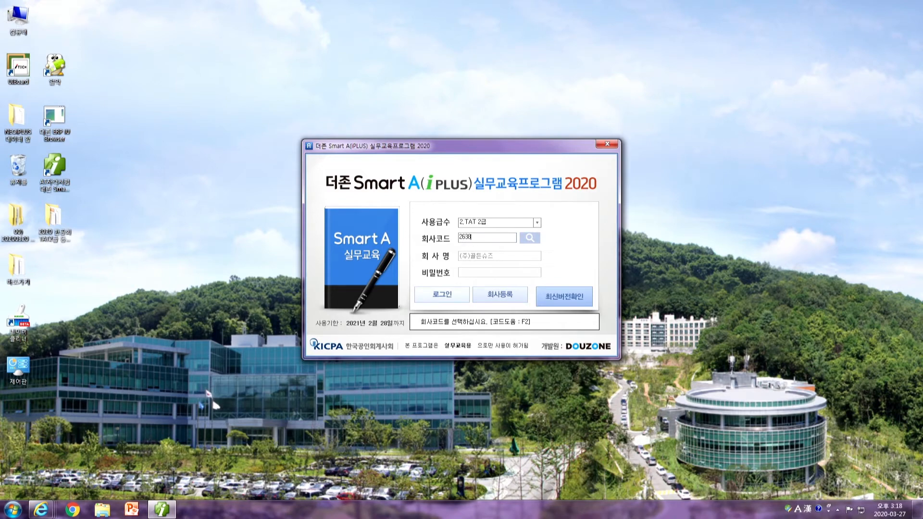
Log in to company 2638 and show the 재무회계 full menu after a brief look at 인사급여
key("Return")
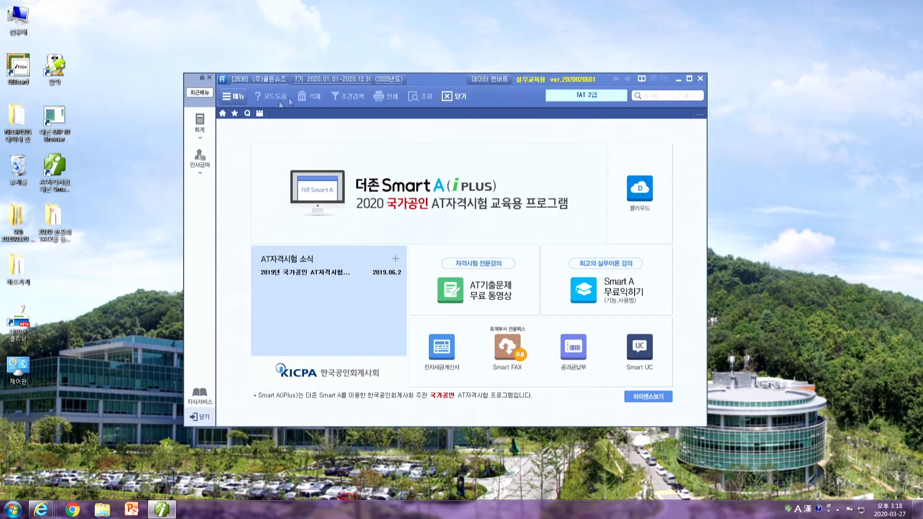
left_click(198, 126)
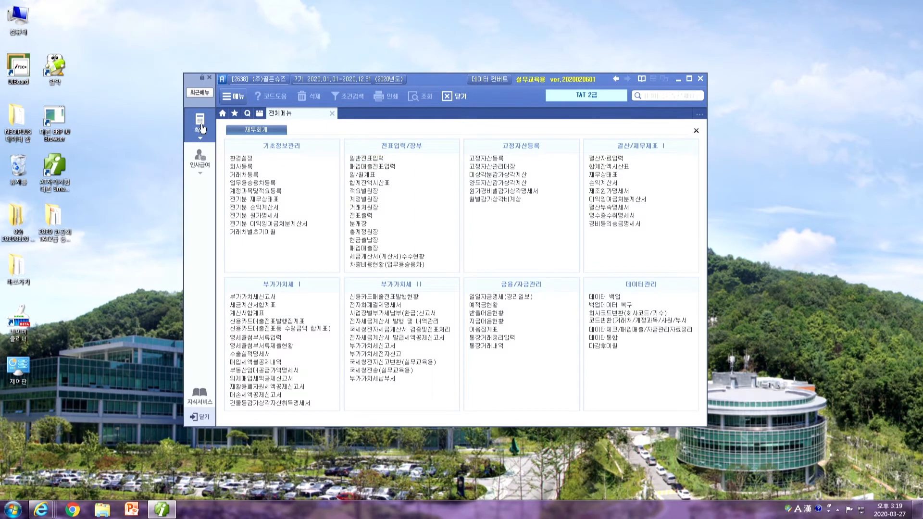
left_click(199, 164)
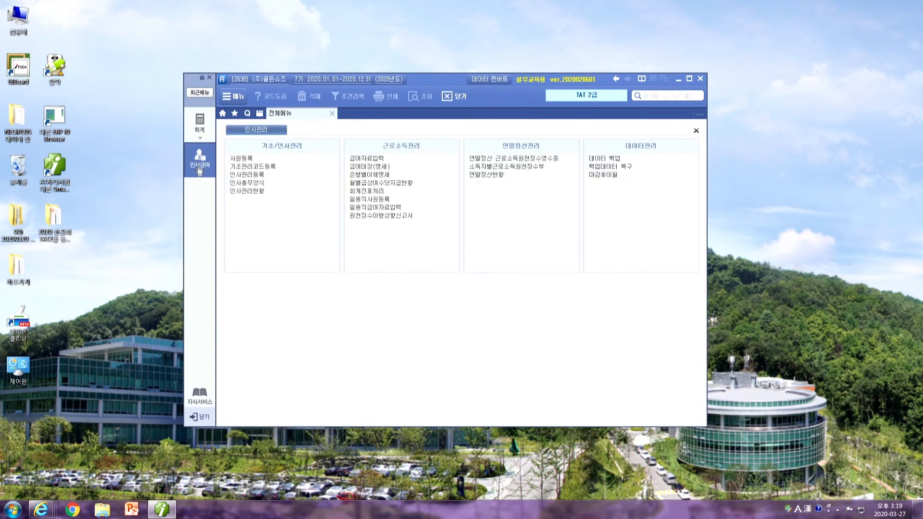
left_click(215, 138)
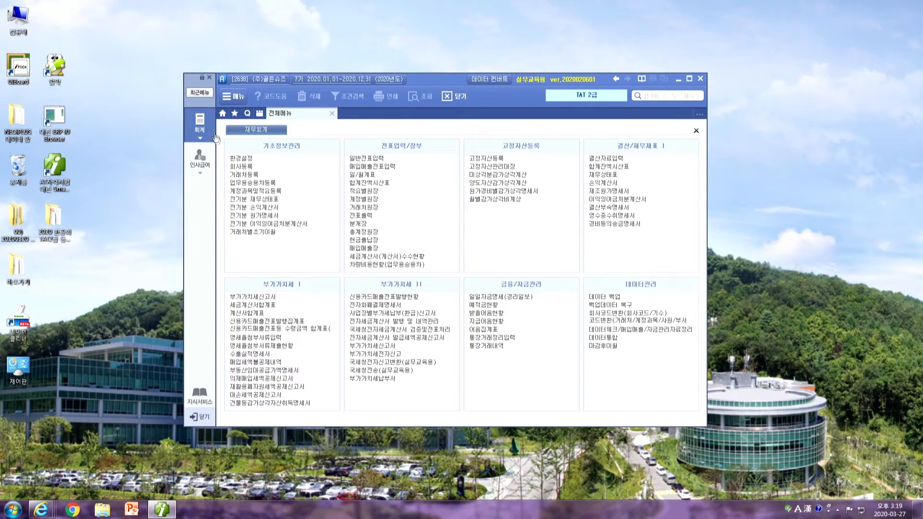
Open 일반전표입력 and start a voucher dated March 2
left_click(376, 157)
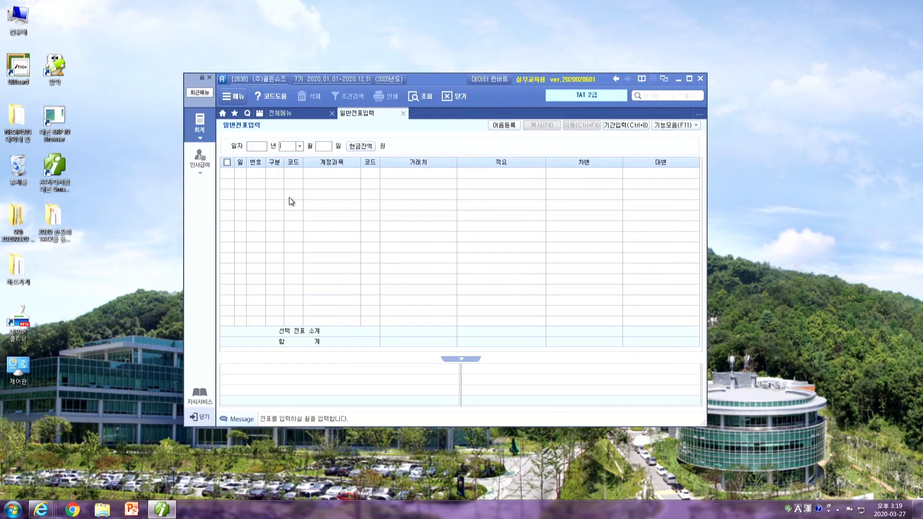
type("03")
key("Return")
type("02")
key("Return")
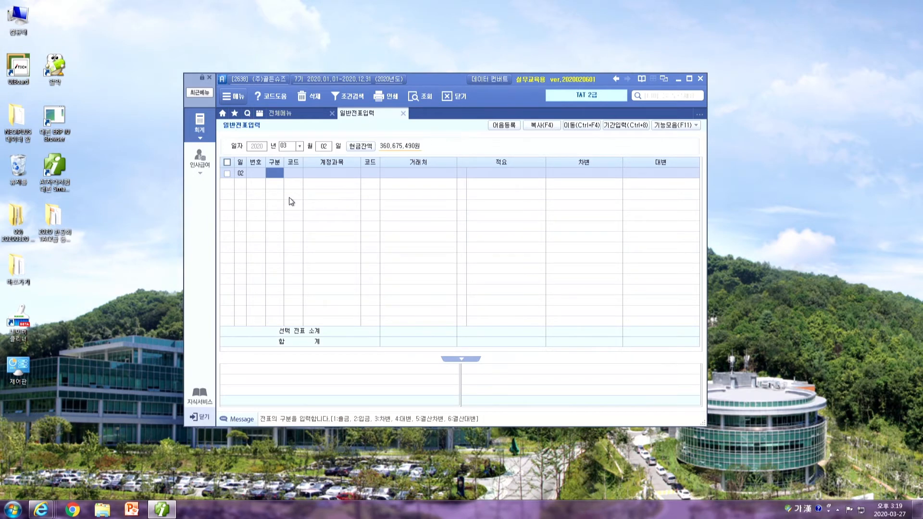
Enter a 출금 row for 933 기부금 with an 8,000,000 debit, then return to its 거래처 code
key("Return")
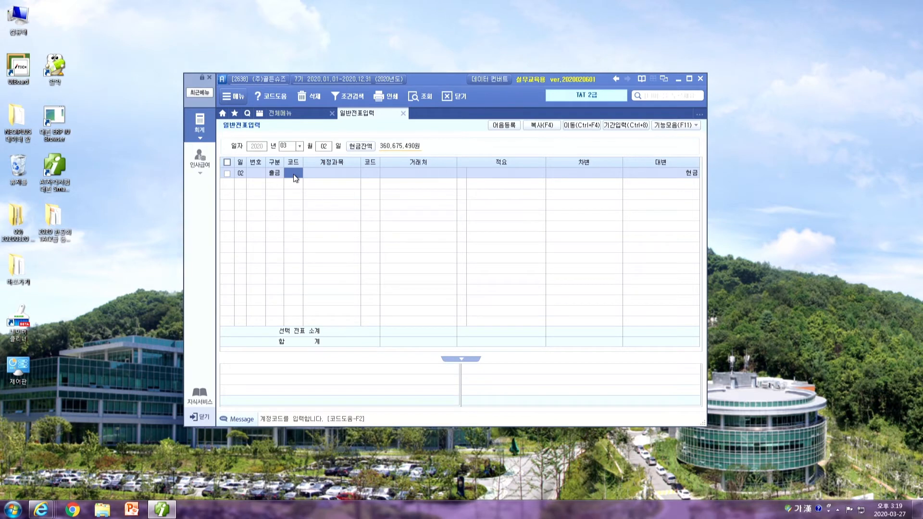
type("기부")
key("Return")
key("Down")
key("Return")
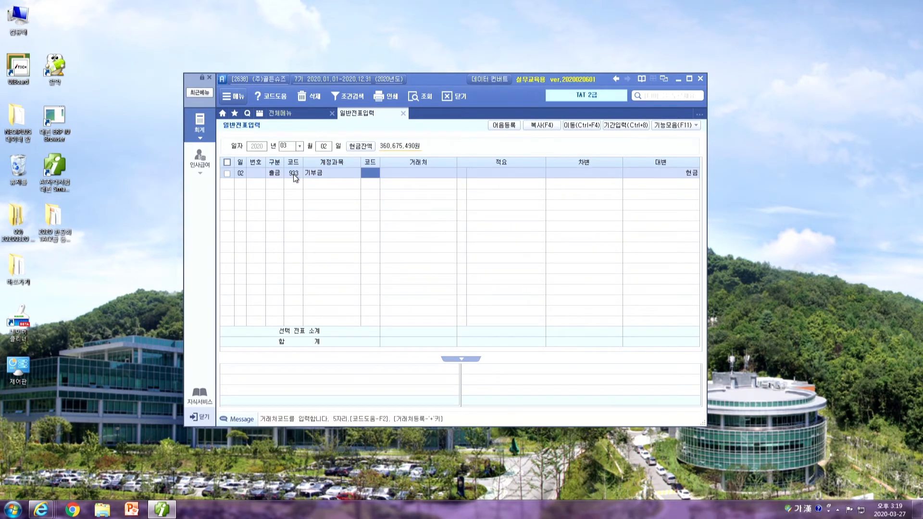
key("Return")
key("Return")
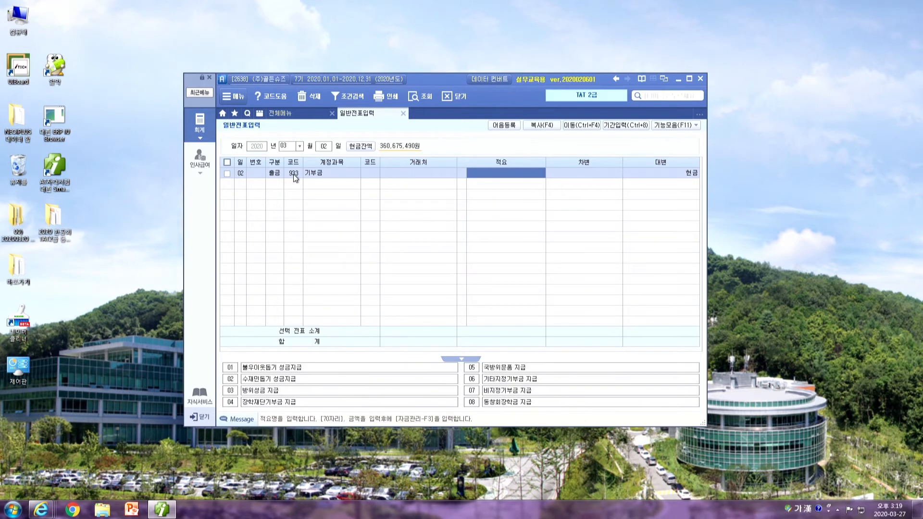
key("Return")
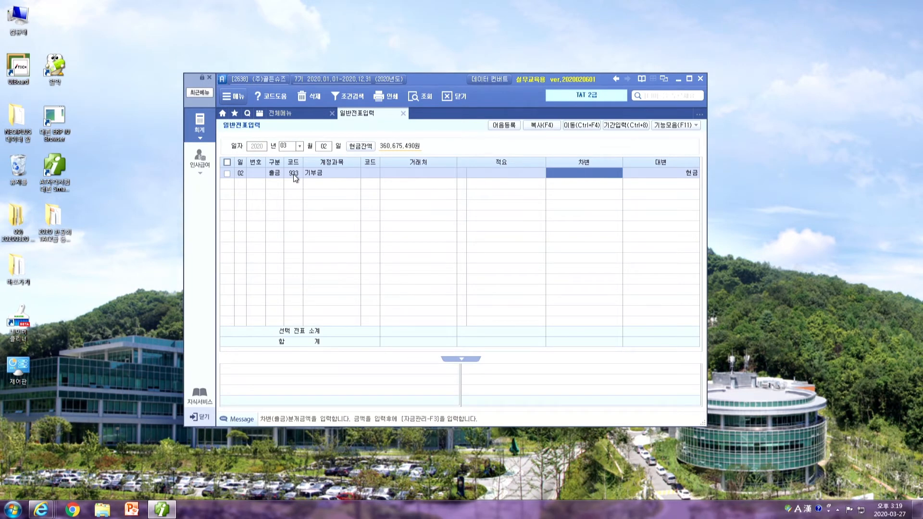
type("8000000")
key("Return")
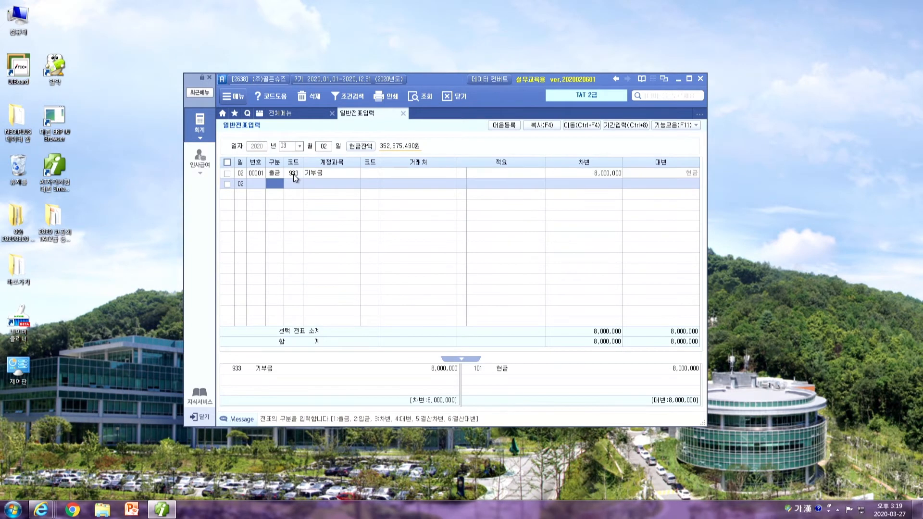
left_click(293, 174)
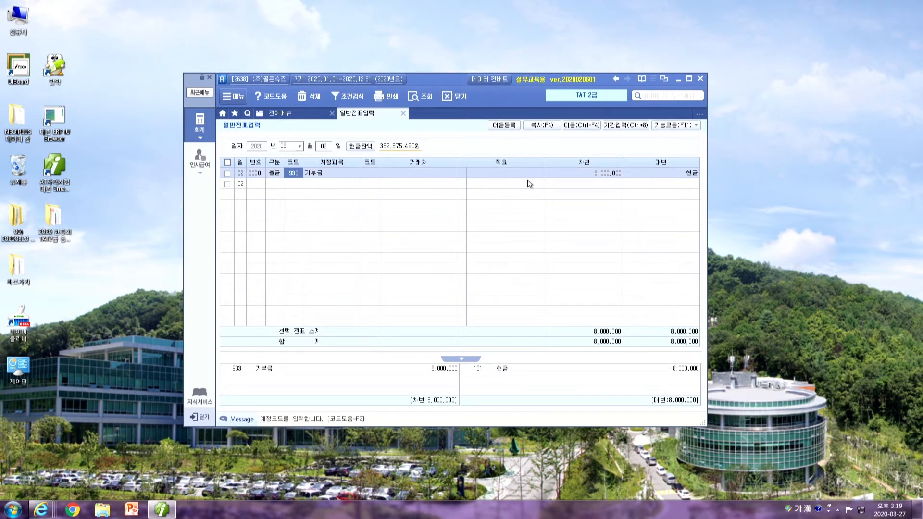
left_click(372, 173)
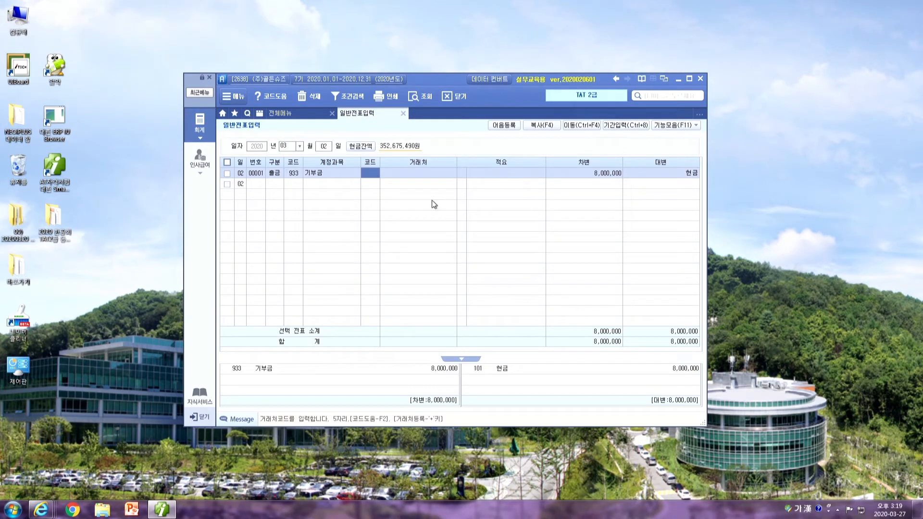
Look up 아름 and assign 거래처 01005 (재)아름교육재단 to the row
type("아름")
key("Return")
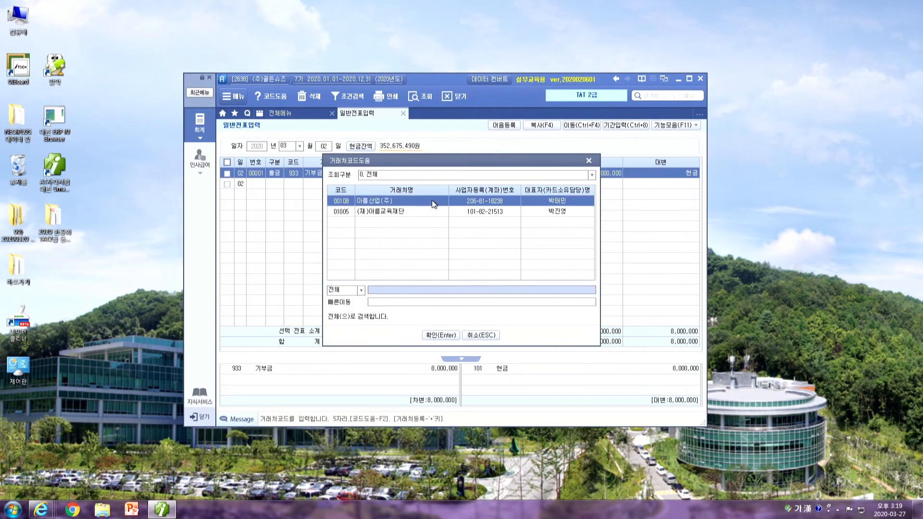
key("Return")
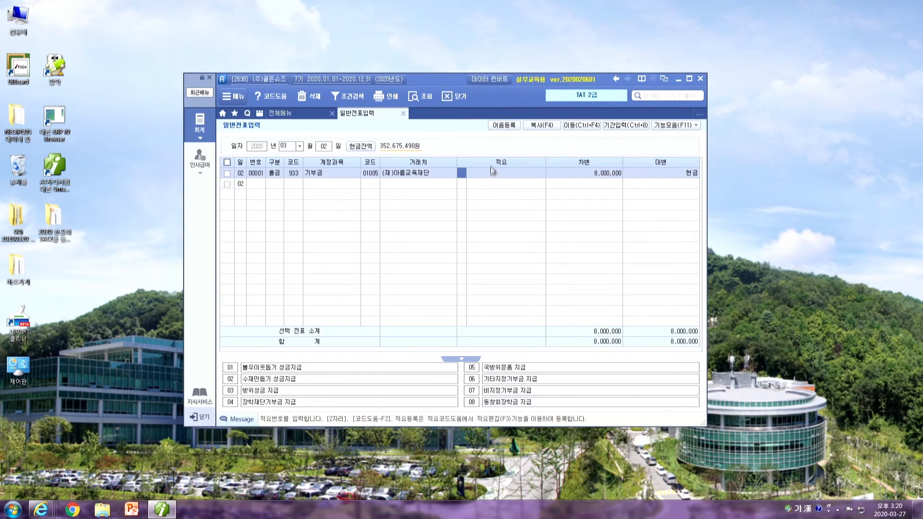
Check the row's 적요 and 8,000,000 debit cells to confirm the balanced voucher
left_click(505, 391)
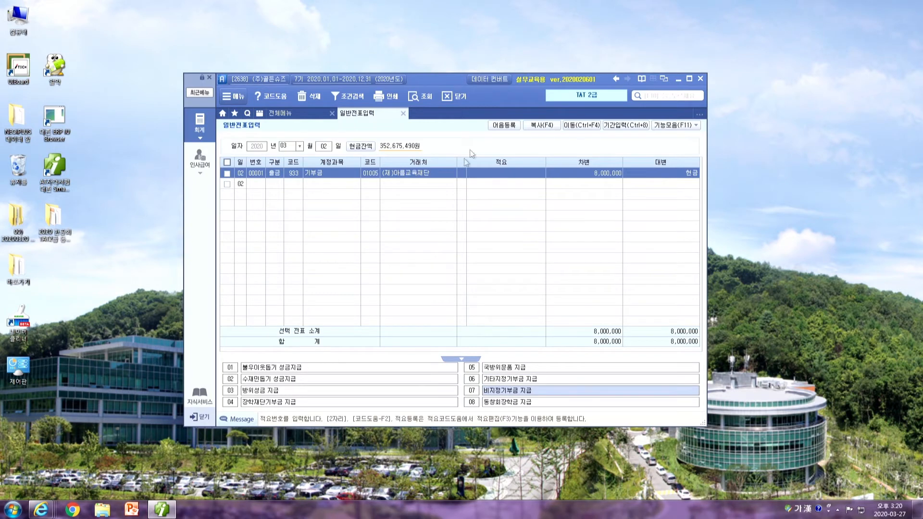
left_click(461, 174)
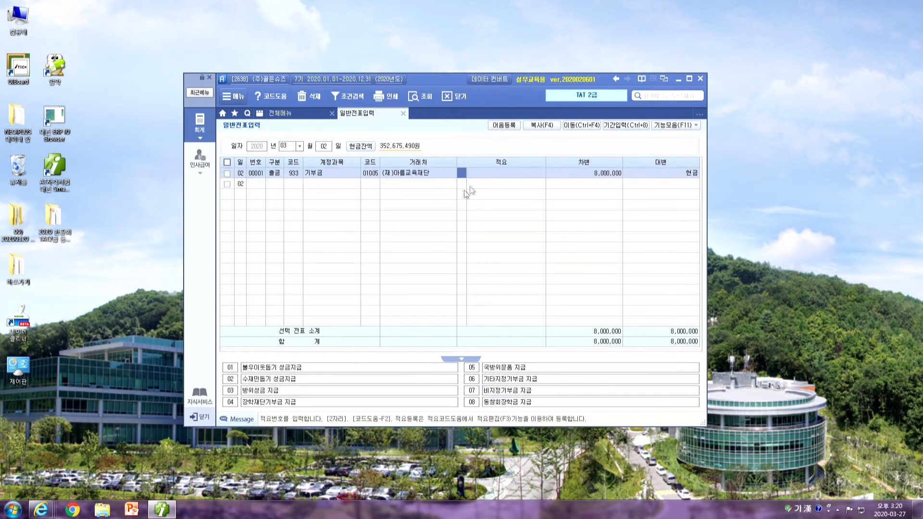
left_click(551, 173)
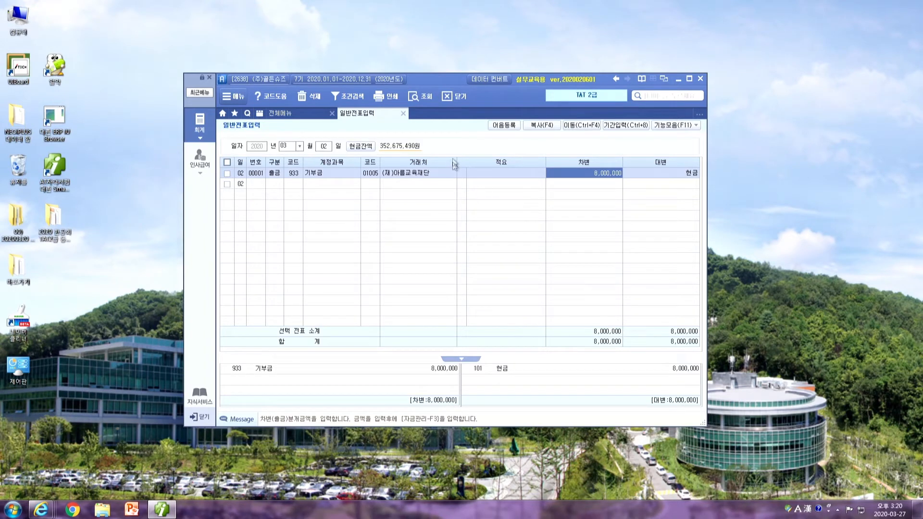
key("Return")
key("Up")
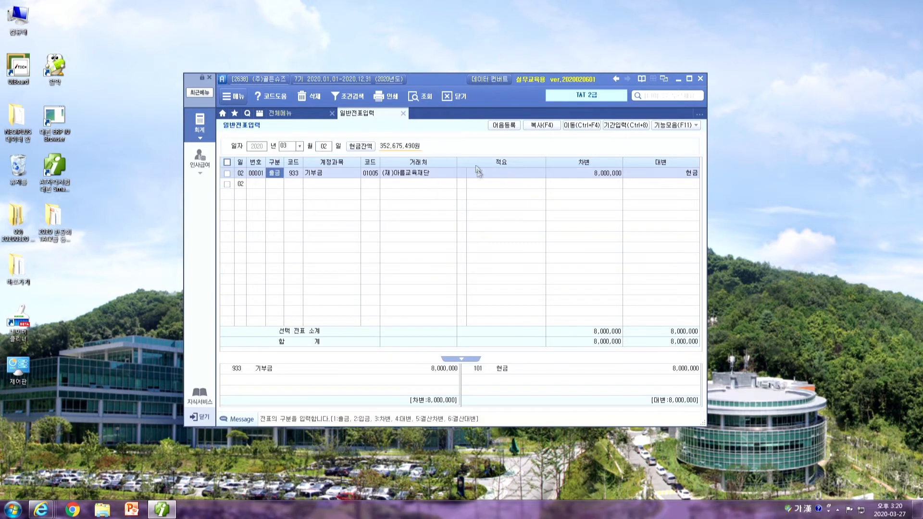
left_click(567, 174)
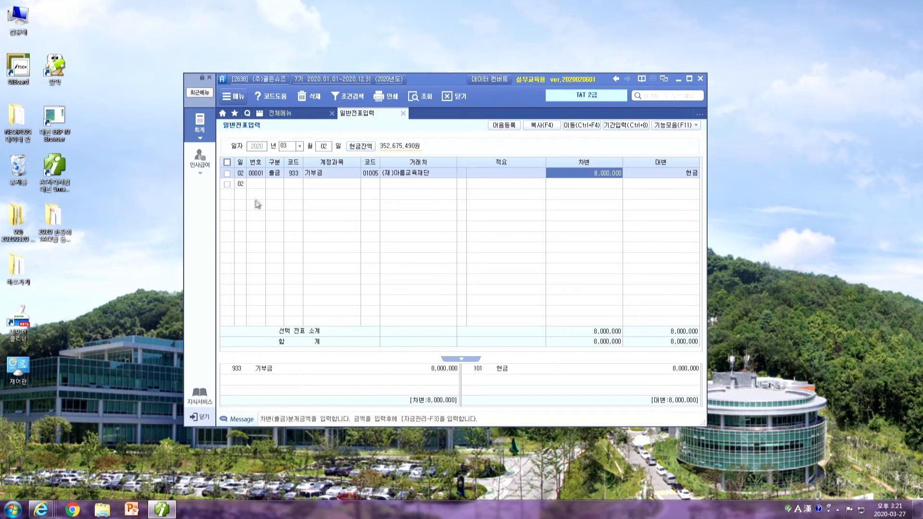
Open 영수증수취명세서 and enter a 2020-03-02 row with 상호 (재)아름교육재단
left_click(284, 112)
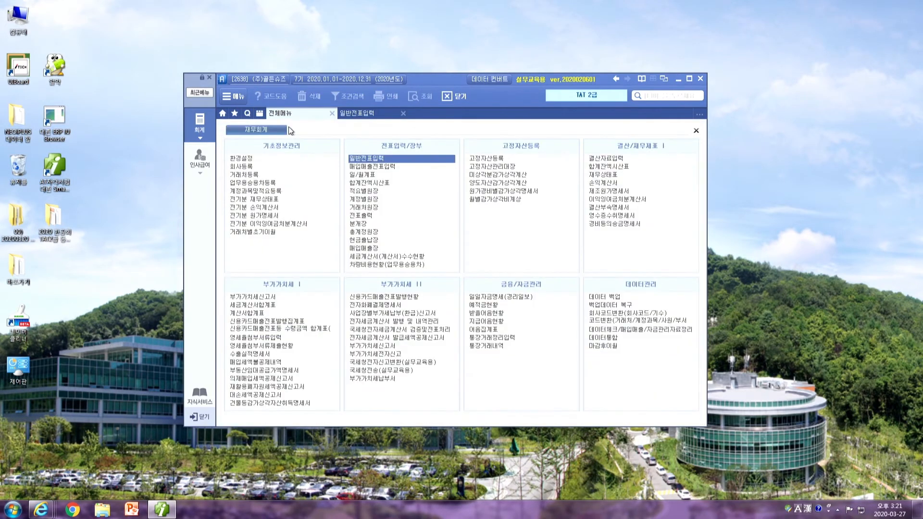
left_click(615, 215)
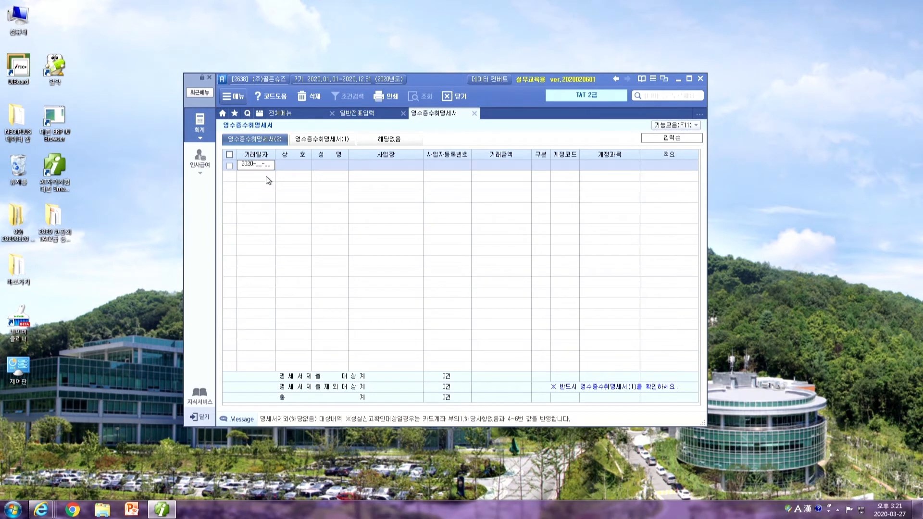
type("2")
key("Return")
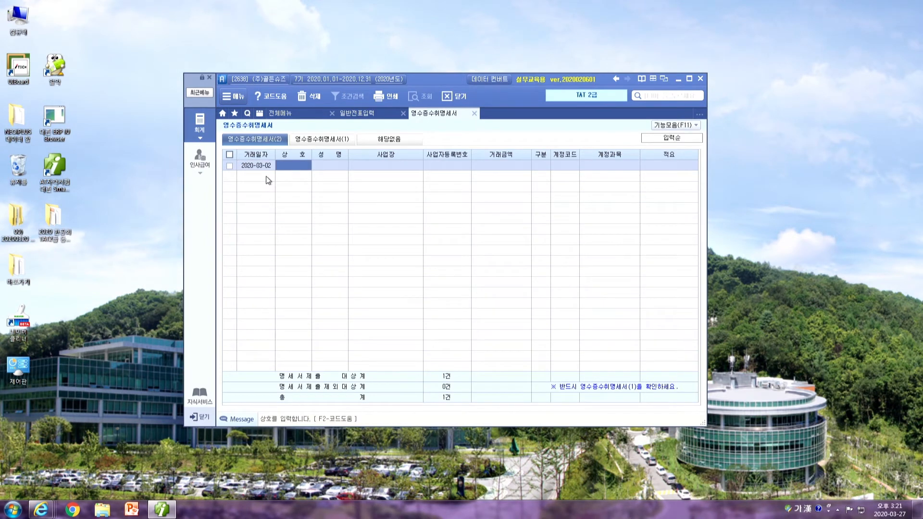
type("(주")
type(")이름")
type("교육재단")
key("Return")
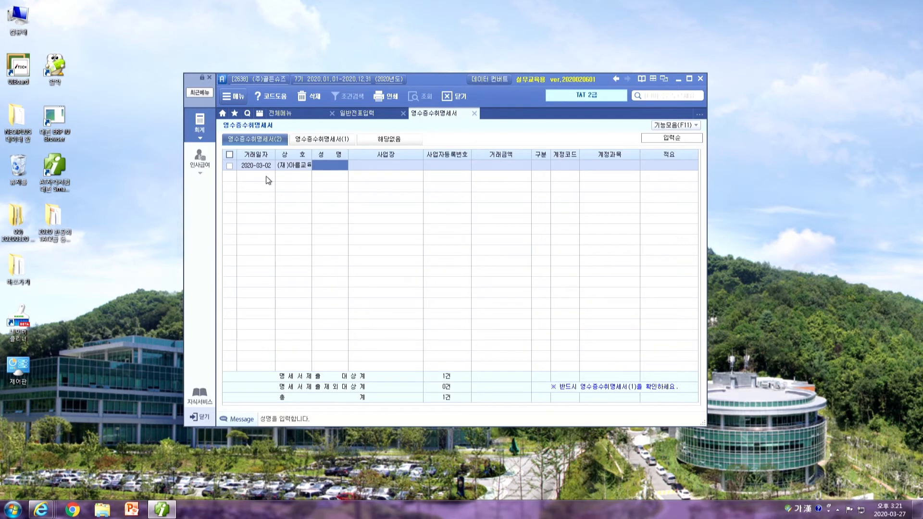
Fill in the row's business address, business registration number, and 8,000,000 거래금액
key("Return")
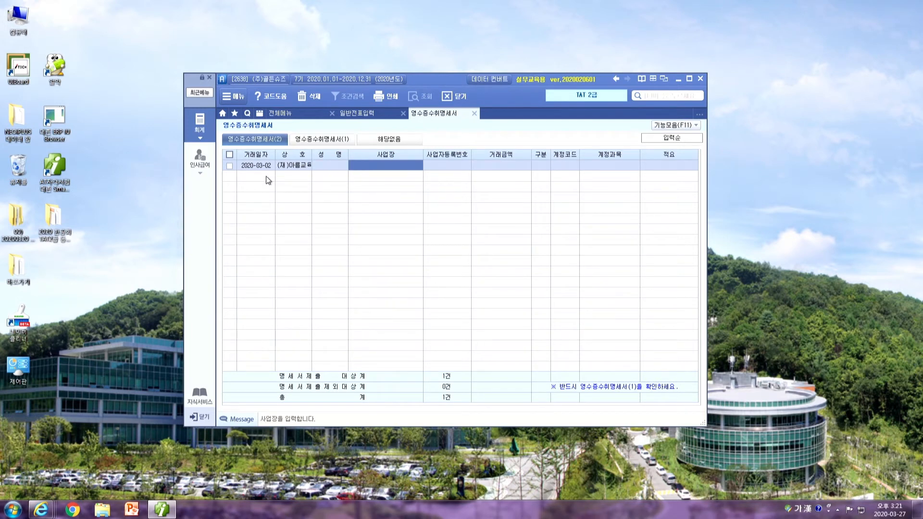
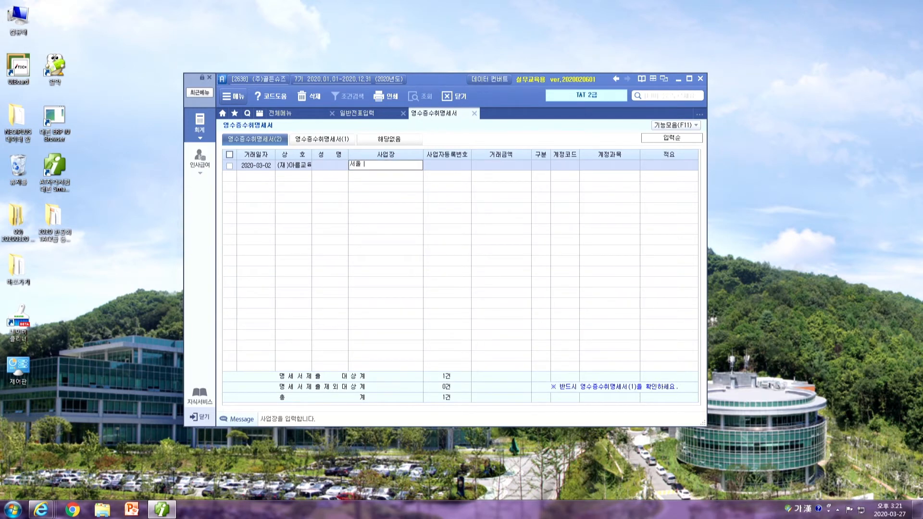
key("Return")
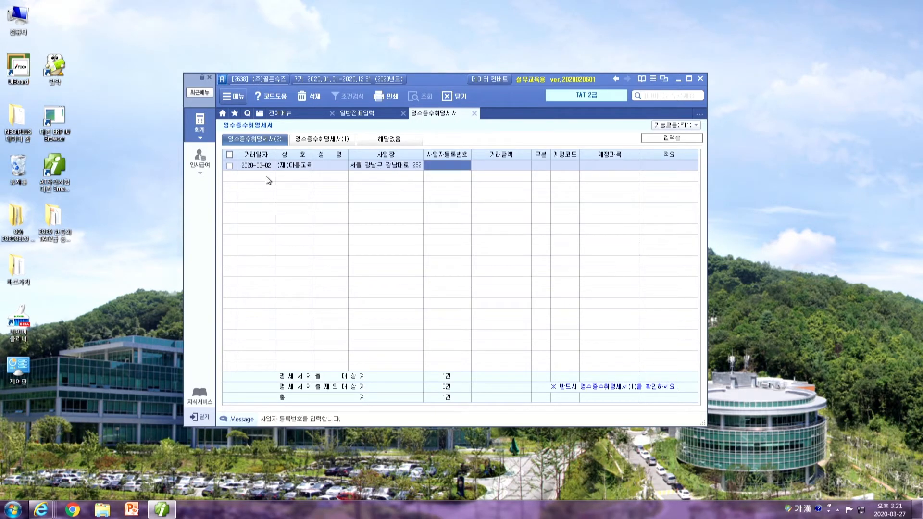
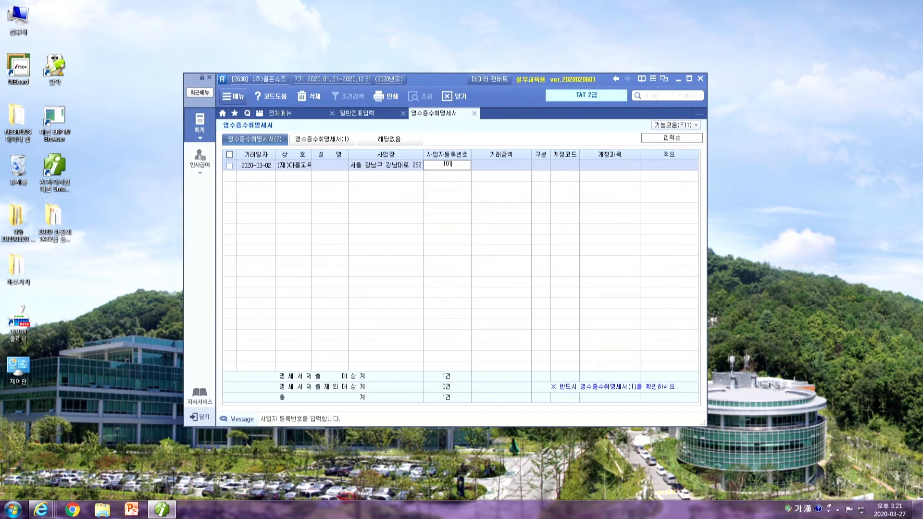
key("Return")
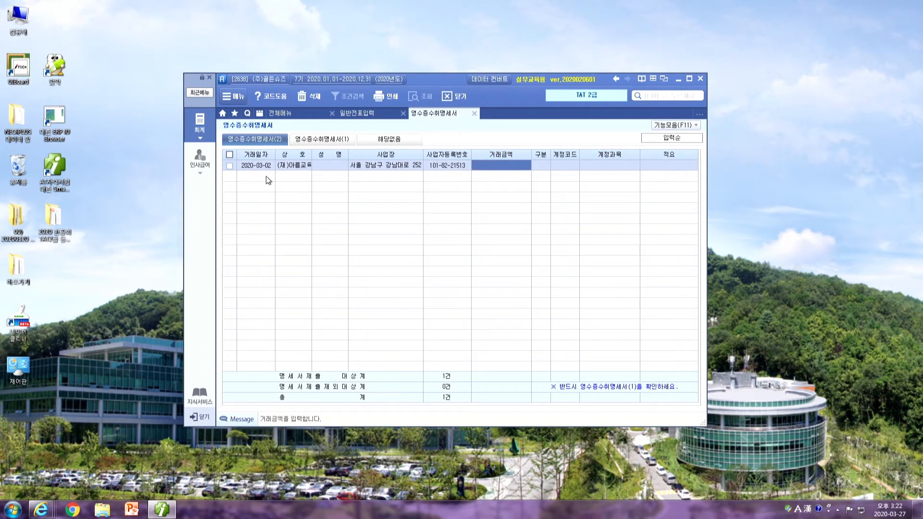
type("8000000")
key("Return")
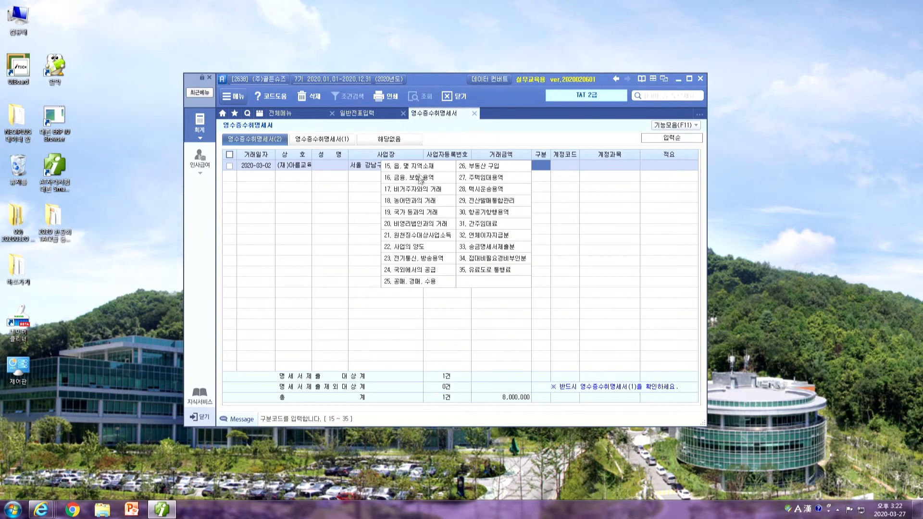
Set 구분 20, account 933 기부금, and 적요 '장학기금 현금기부' on the receipt row
left_click(393, 224)
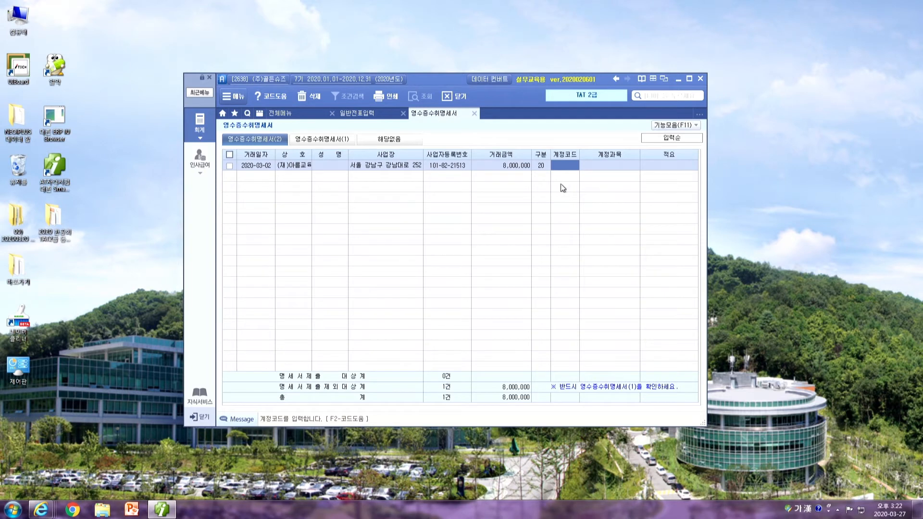
key("F2")
type("기부")
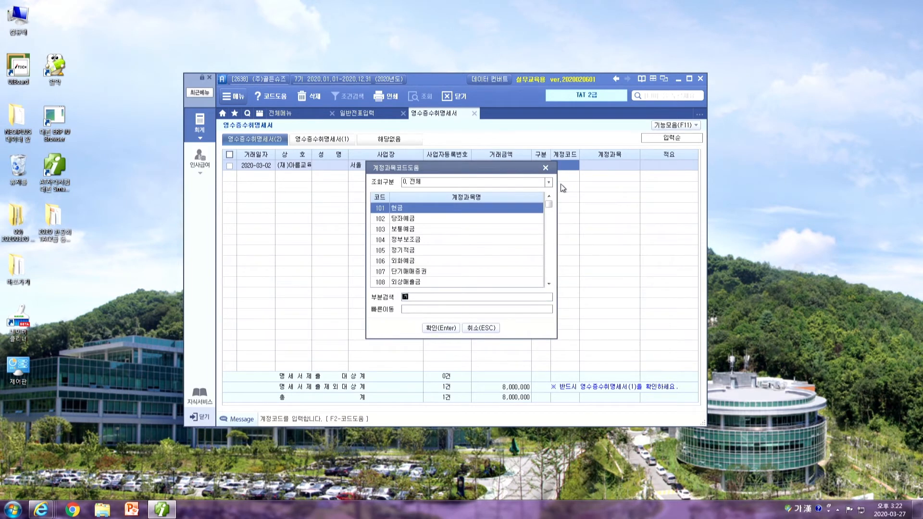
key("Down")
key("Return")
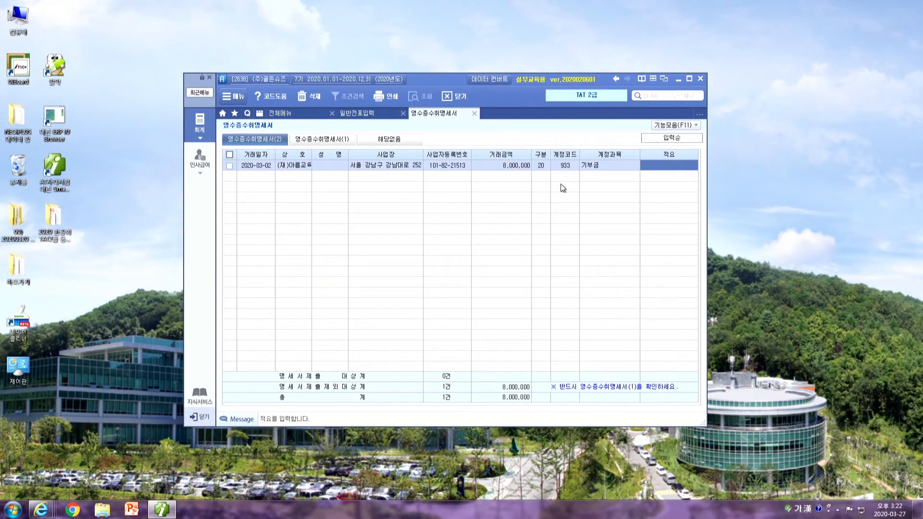
type("장학기")
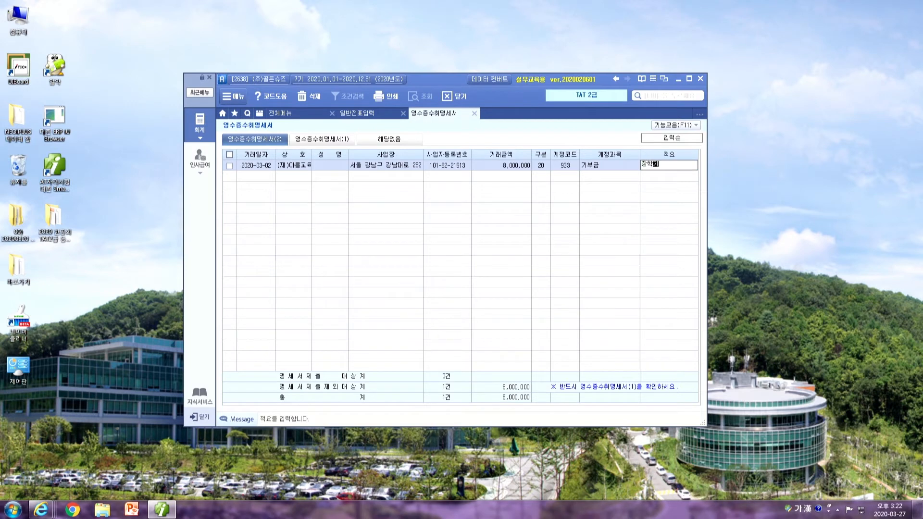
type("금 현금기부")
key("Return")
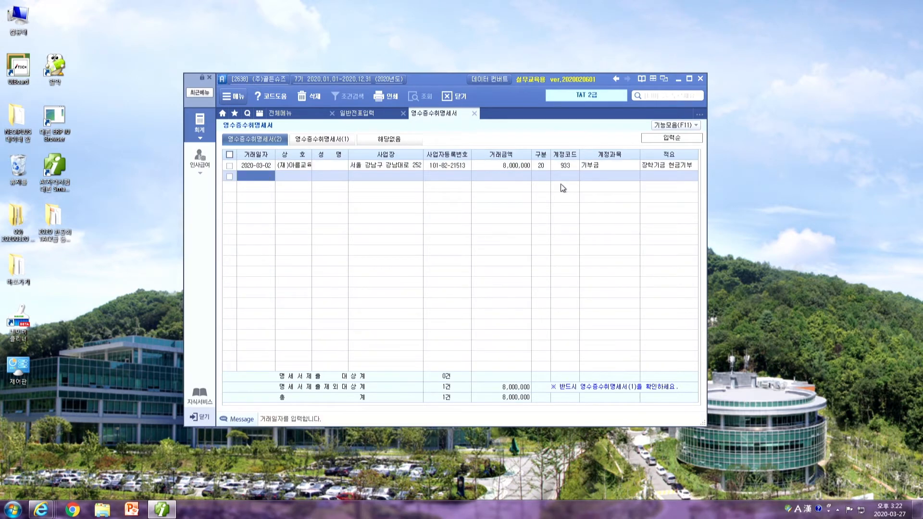
Load 명세서(1) and check the 8,000,000 listed under 20 비영리법인 거래
key("Up")
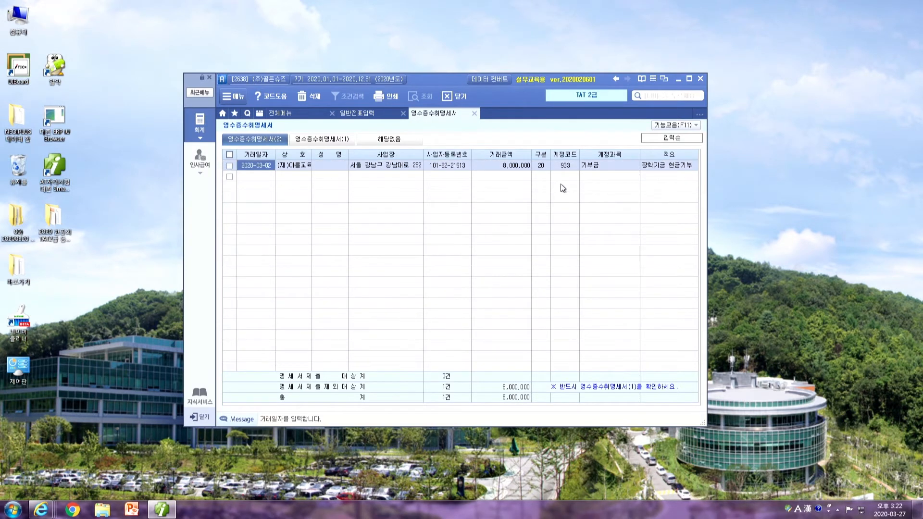
left_click(687, 164)
left_click(246, 166)
left_click(255, 178)
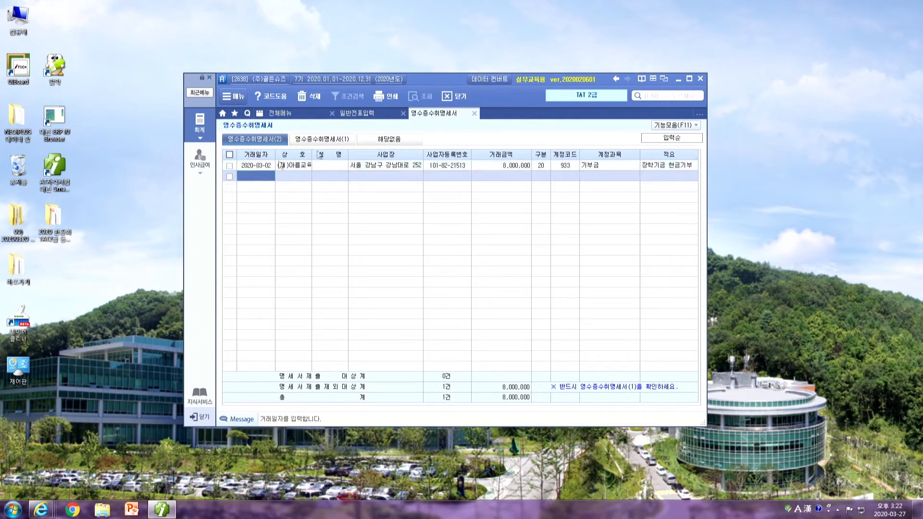
left_click(543, 166)
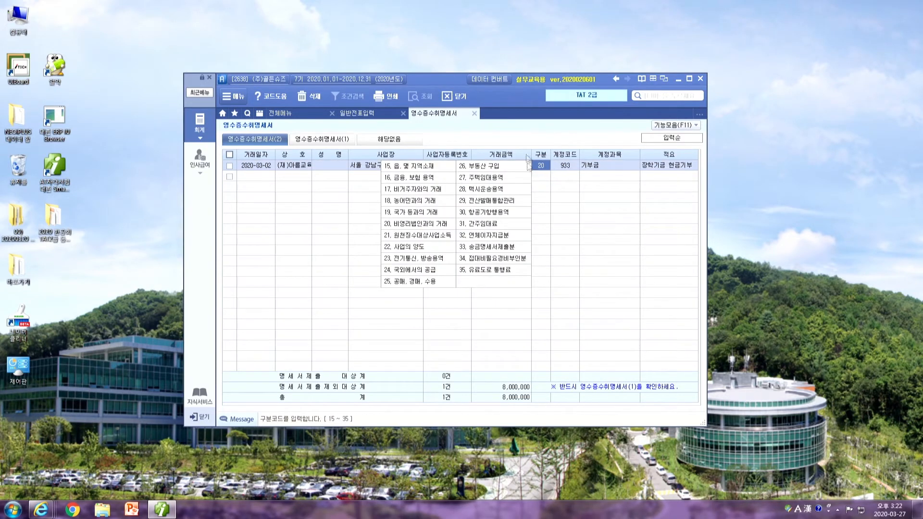
left_click(315, 140)
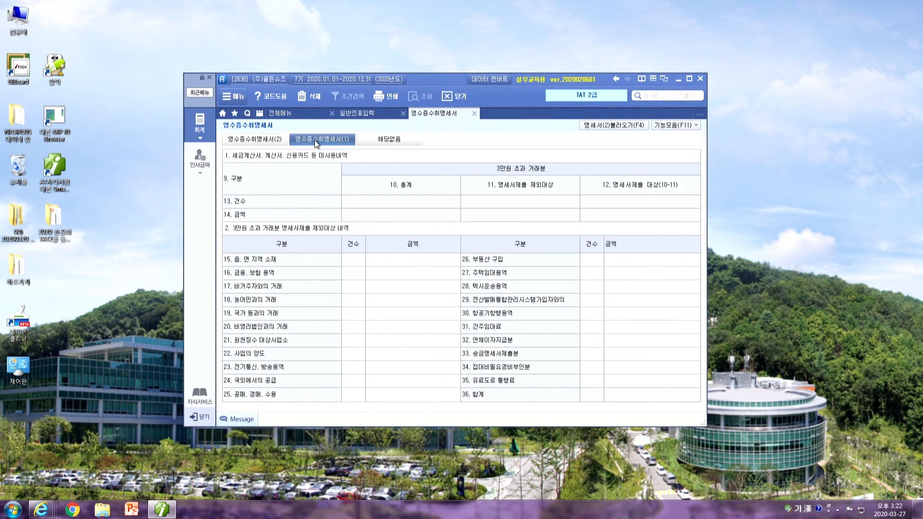
left_click(607, 125)
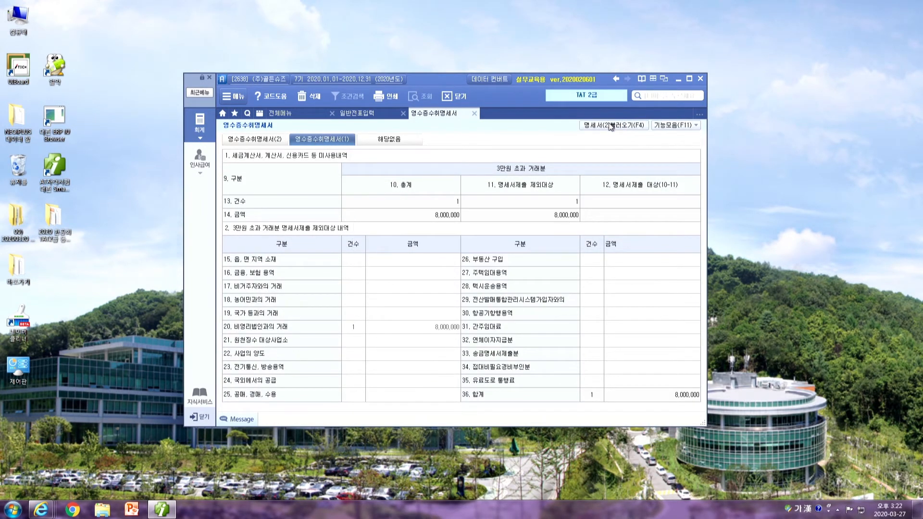
left_click(404, 330)
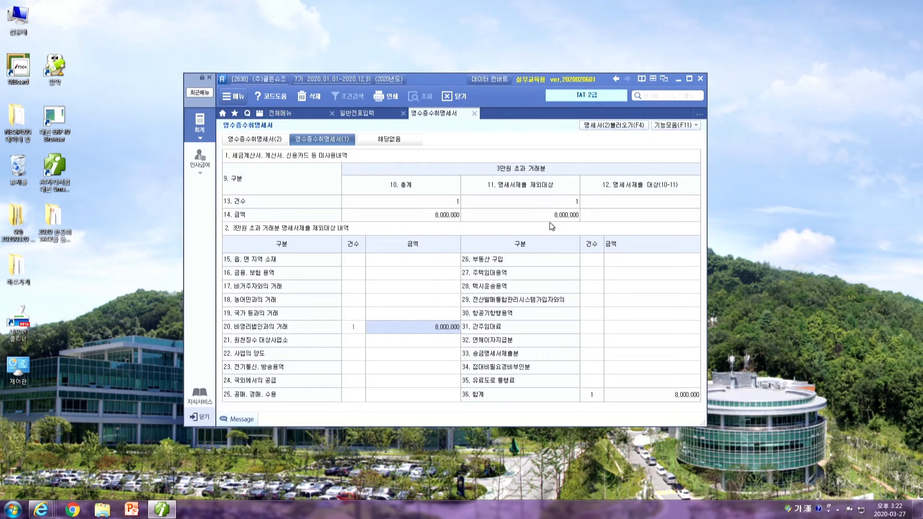
Clear the 구분 code and reload 명세서(1), now showing 8,000,000 subject to submission
left_click(264, 140)
key("BackSpace")
key("Return")
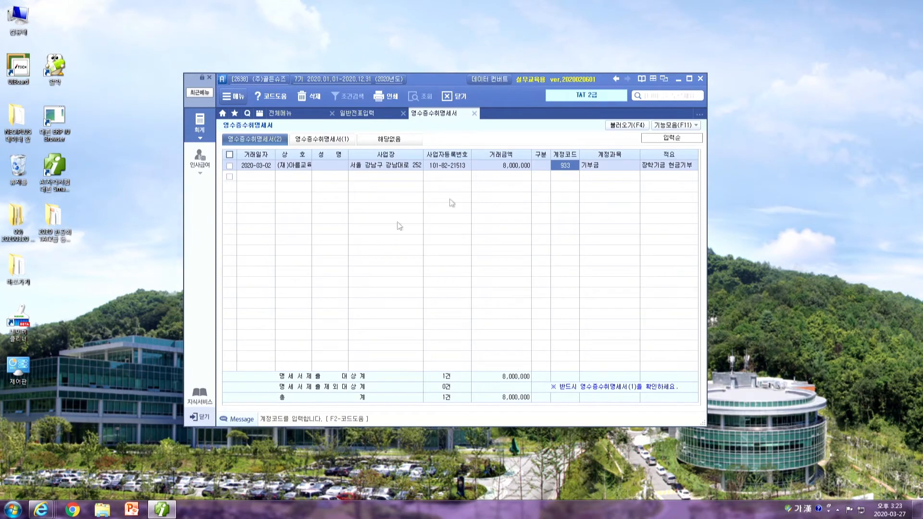
left_click(351, 139)
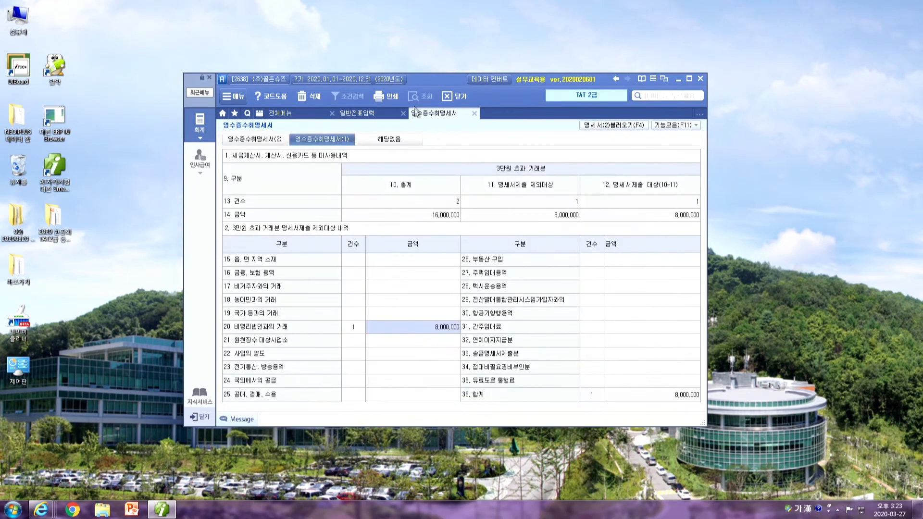
left_click(608, 126)
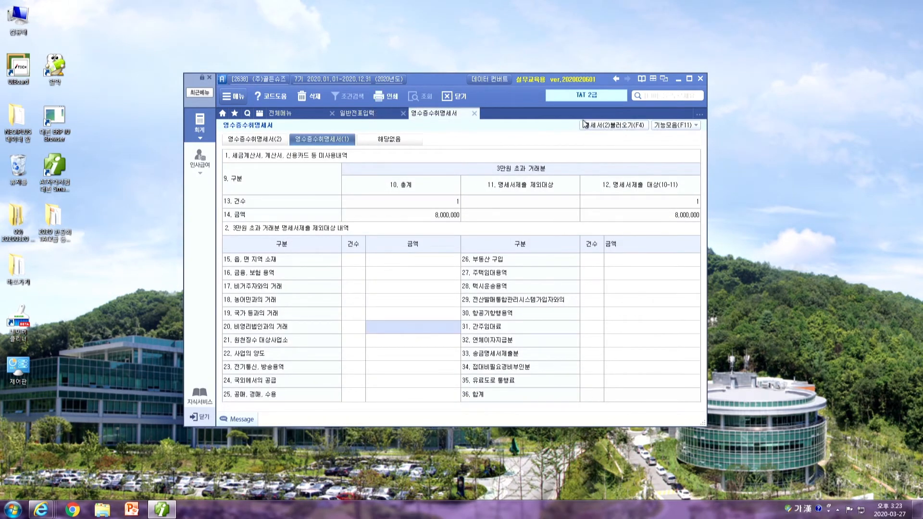
left_click(395, 340)
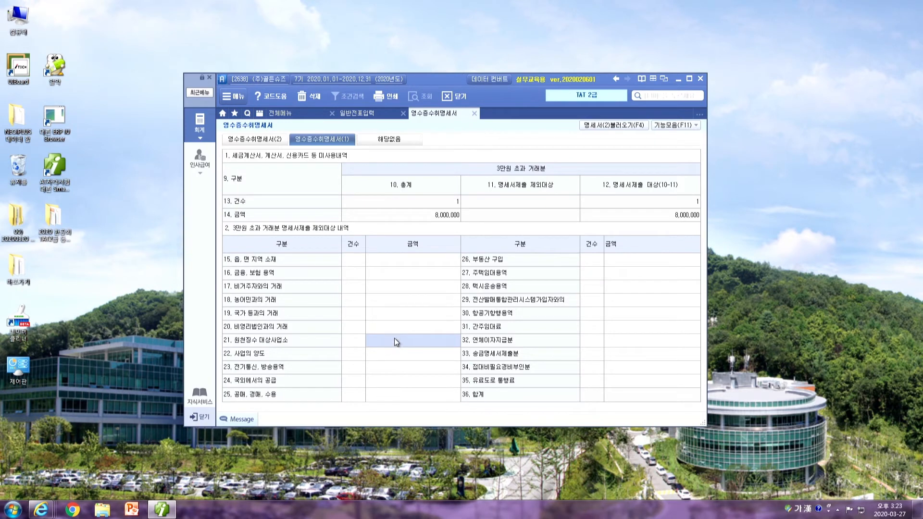
left_click(647, 215)
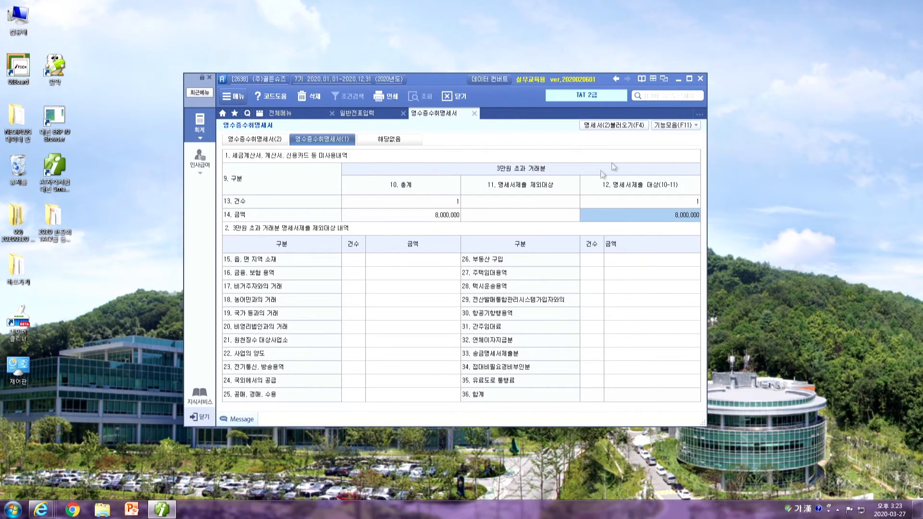
Save the receipt statement, close the journal screen, and exit IPLUS
left_click(474, 114)
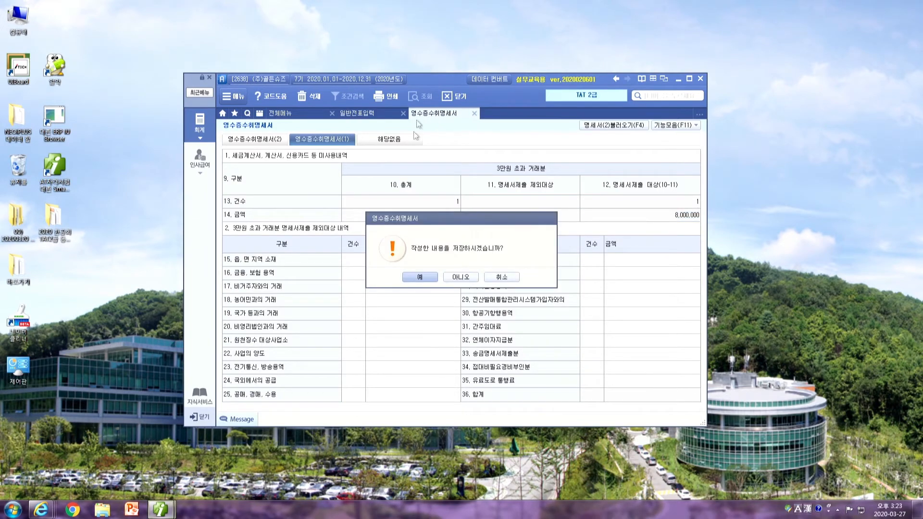
left_click(420, 279)
left_click(403, 115)
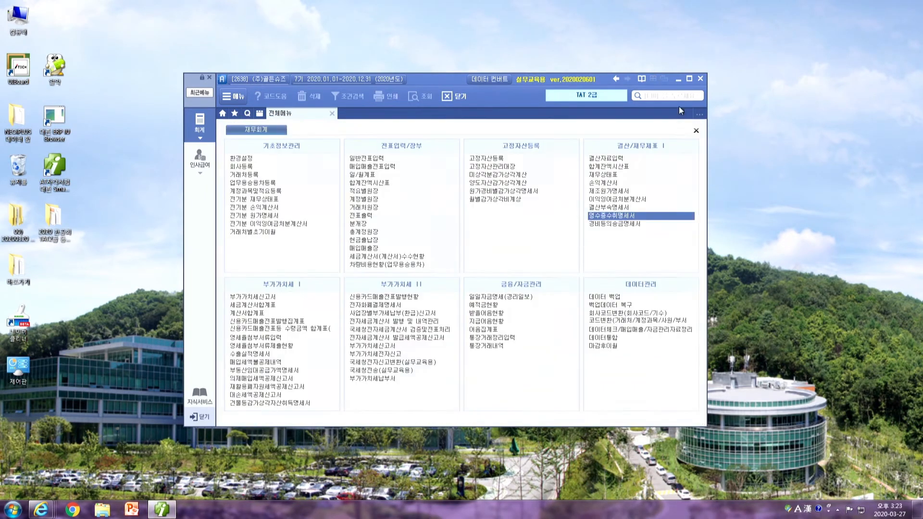
left_click(699, 79)
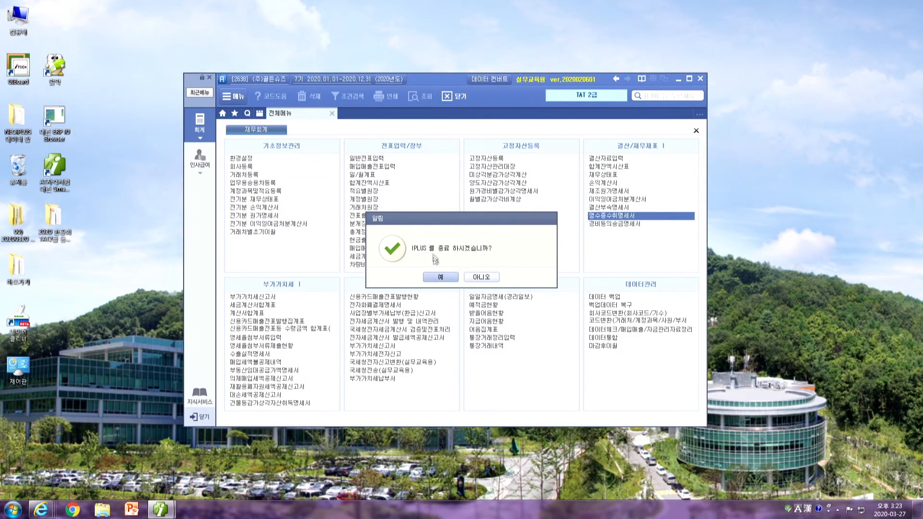
left_click(440, 279)
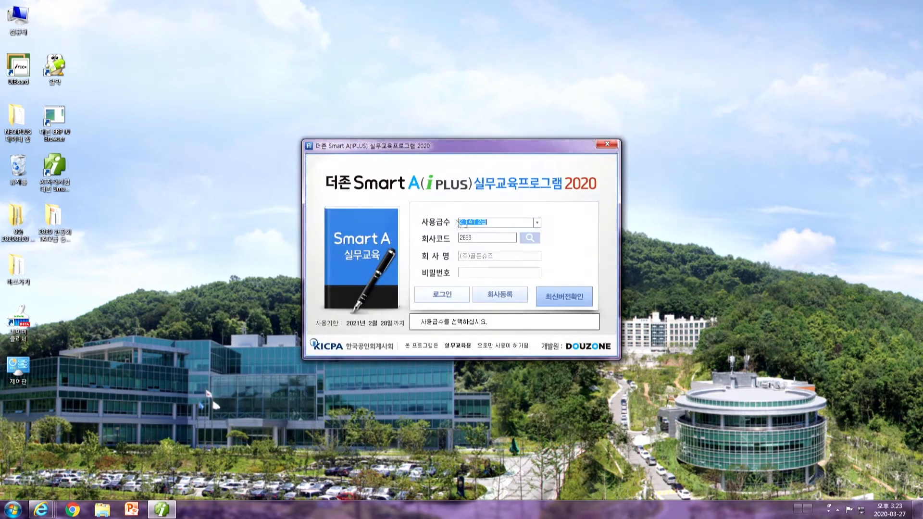
Log in at the TAT 2급 level, then close the program again
left_click(537, 222)
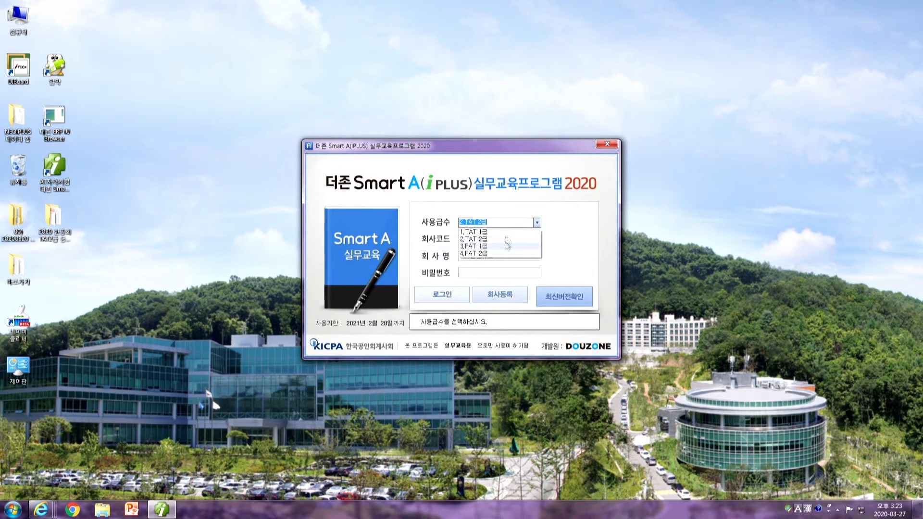
left_click(508, 239)
left_click(441, 294)
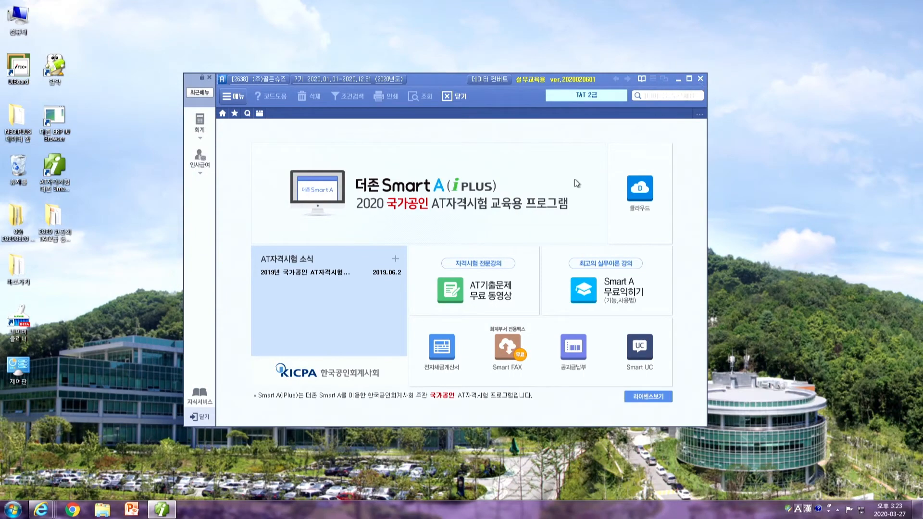
left_click(700, 78)
left_click(447, 281)
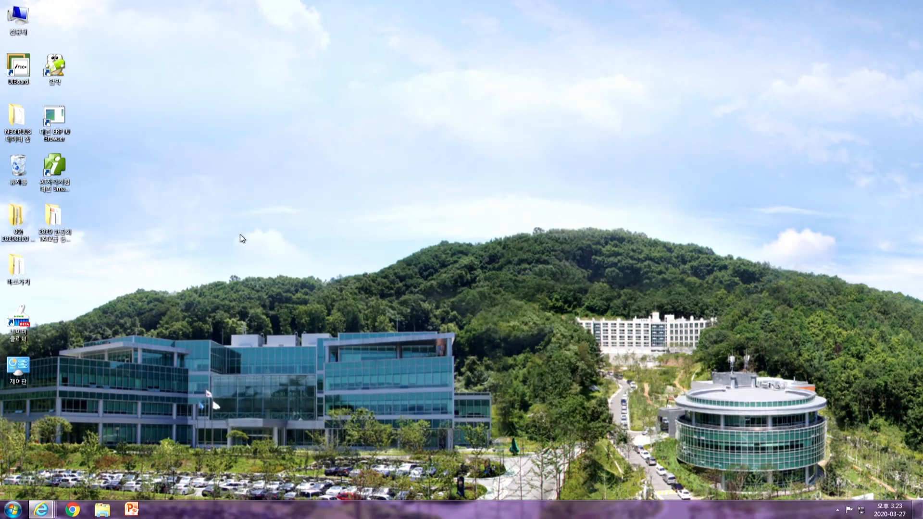
Relaunch Smart A, log in at TAT 1급, and show the 법인조정 menus
double_click(54, 168)
left_click(537, 222)
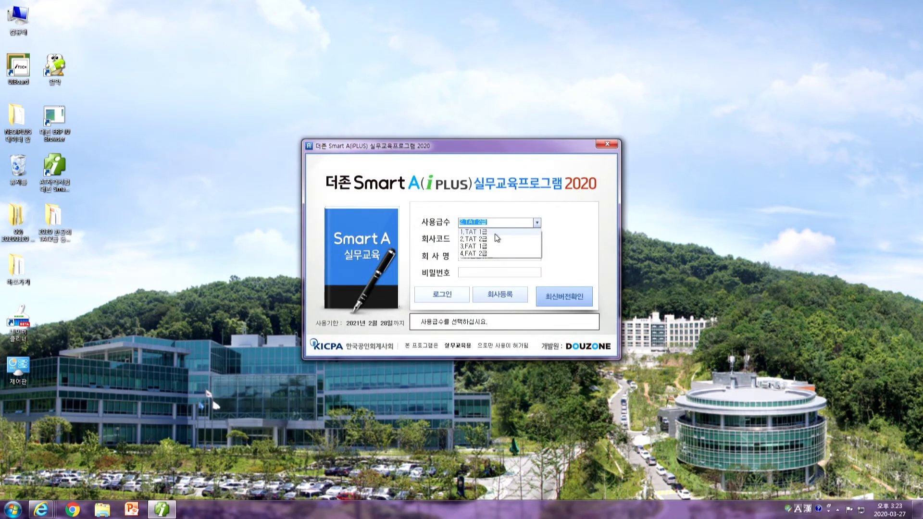
left_click(495, 232)
left_click(443, 295)
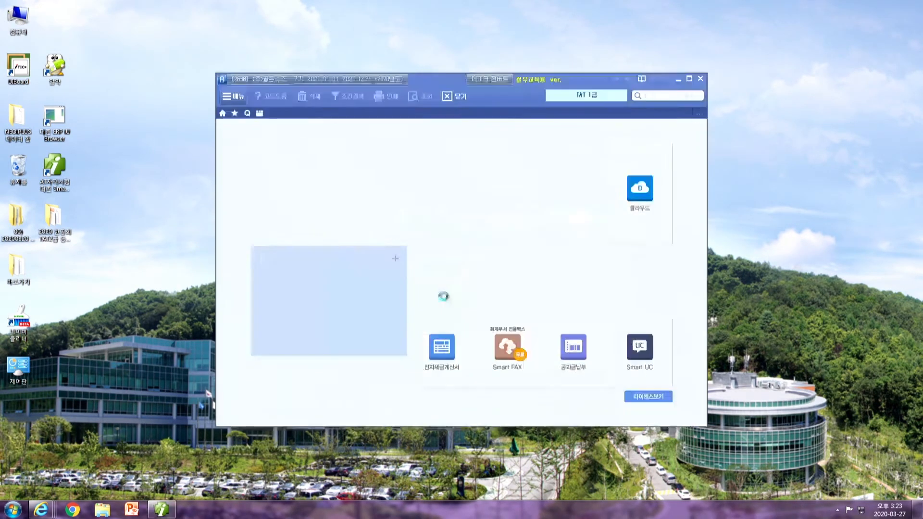
left_click(201, 206)
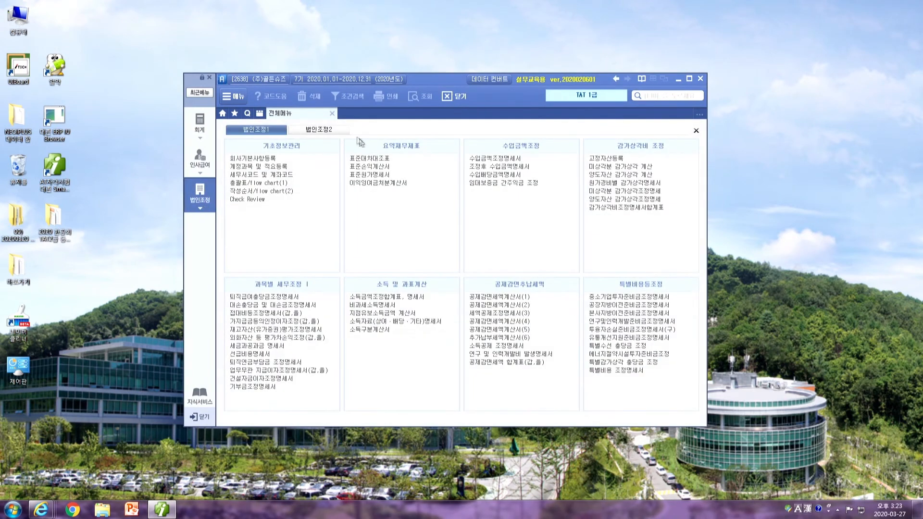
Open 가산세액 계산서 from 법인조정2, load the receipt statement amounts, and return to the 재무회계 menu
left_click(338, 127)
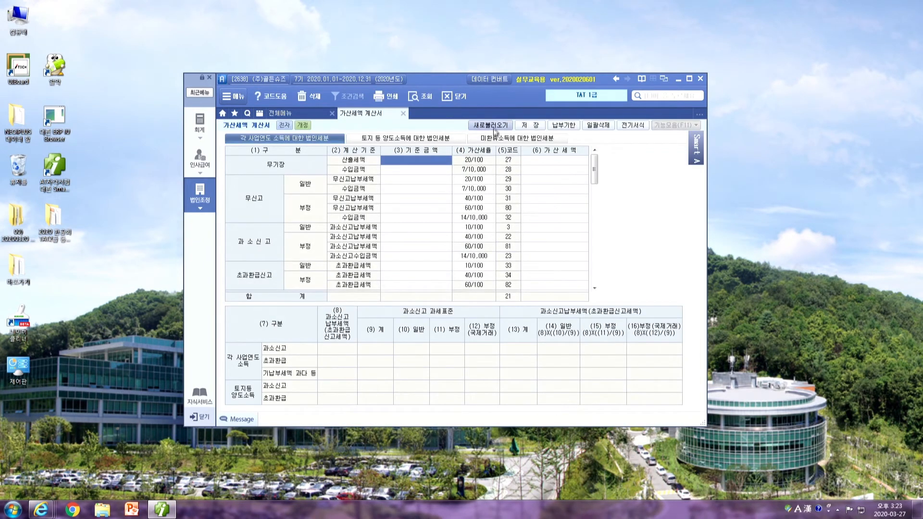
left_click(492, 126)
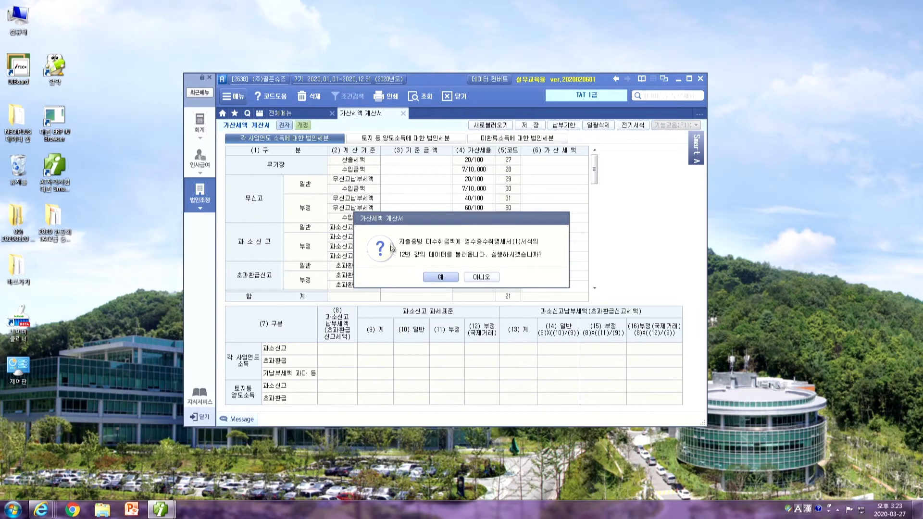
left_click(456, 277)
left_click(208, 129)
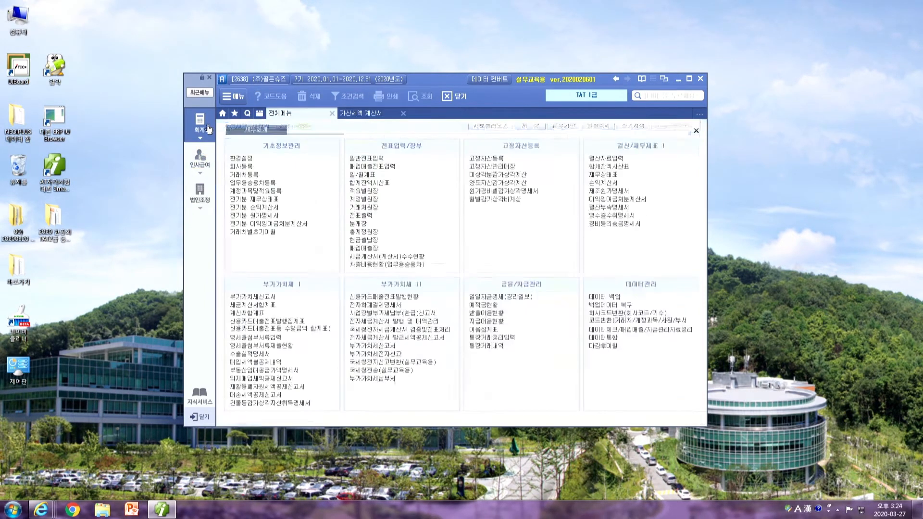
Check the 8,000,000 in 명세서(1) and the resulting 160,000 지출증명서류 가산세
left_click(624, 216)
left_click(322, 141)
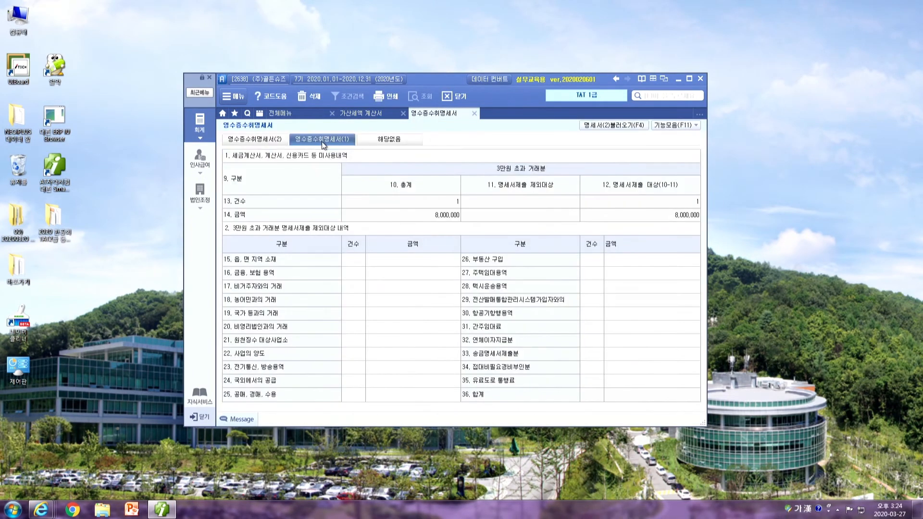
left_click(643, 220)
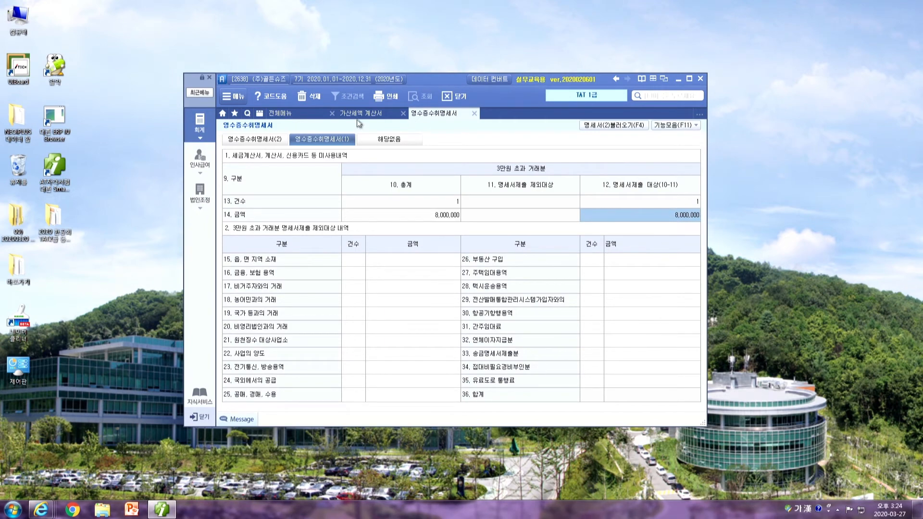
left_click(359, 114)
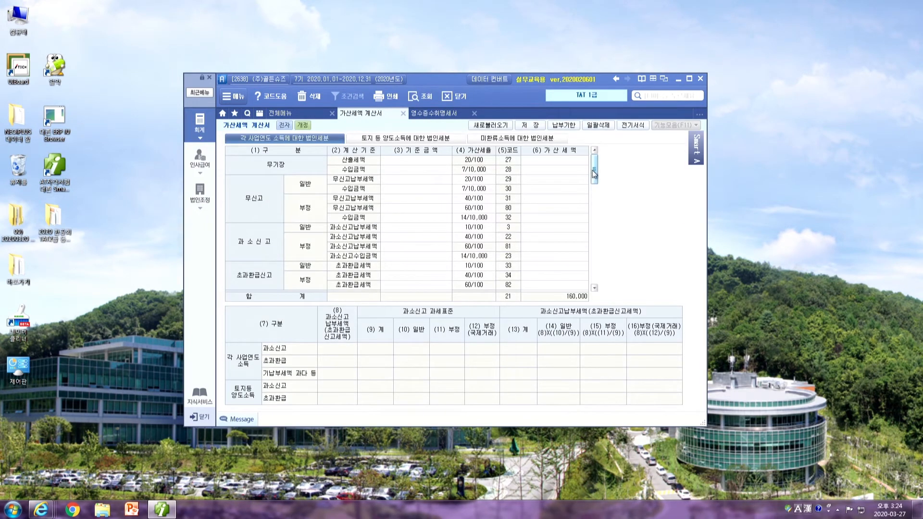
left_click_drag(594, 169, 598, 196)
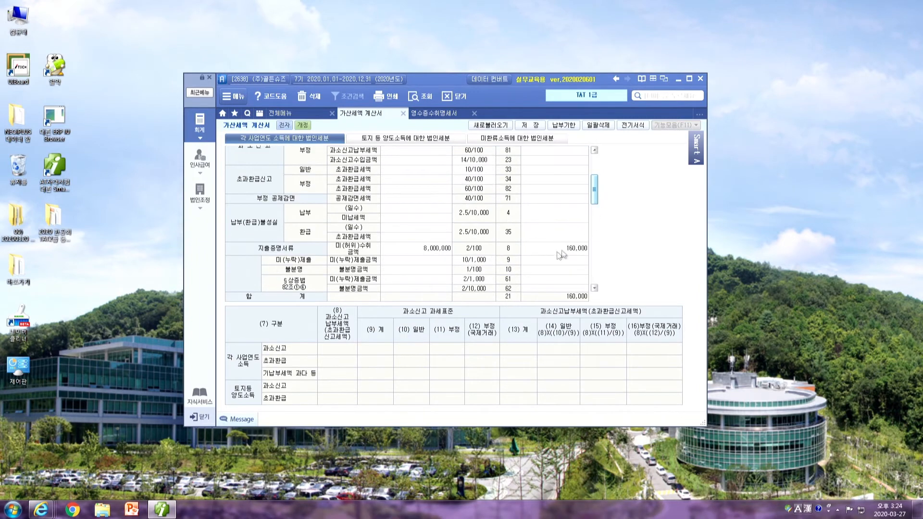
left_click(429, 246)
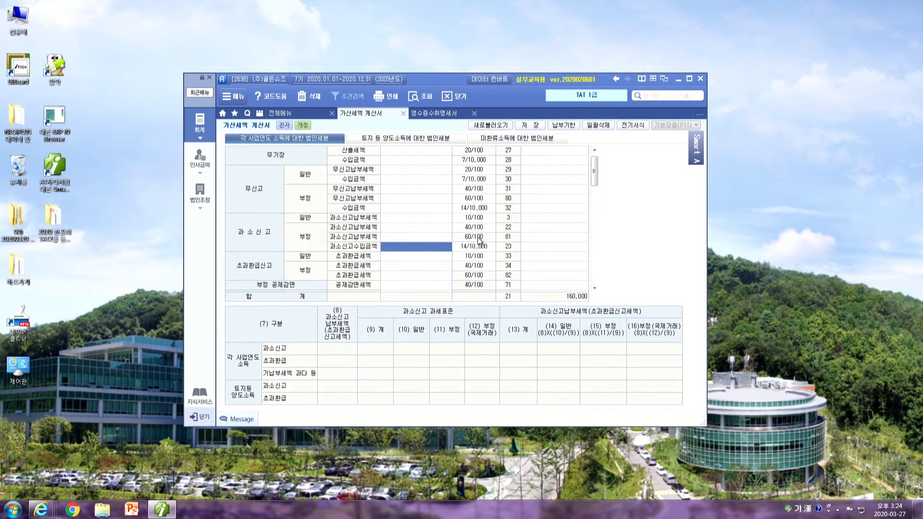
scroll(479, 240, "down", 4)
left_click(584, 230)
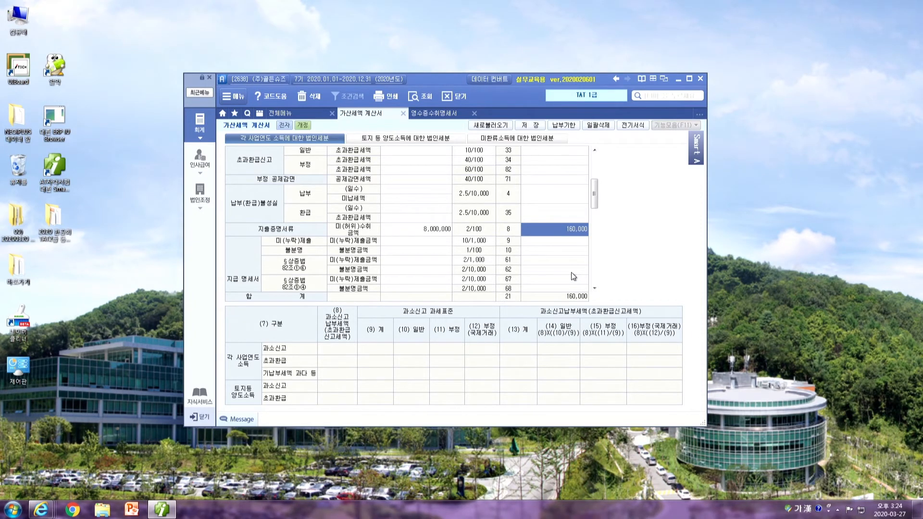
Code the donation row's 구분 as 20 비영리법인과의 거래 and close the statement
left_click(423, 115)
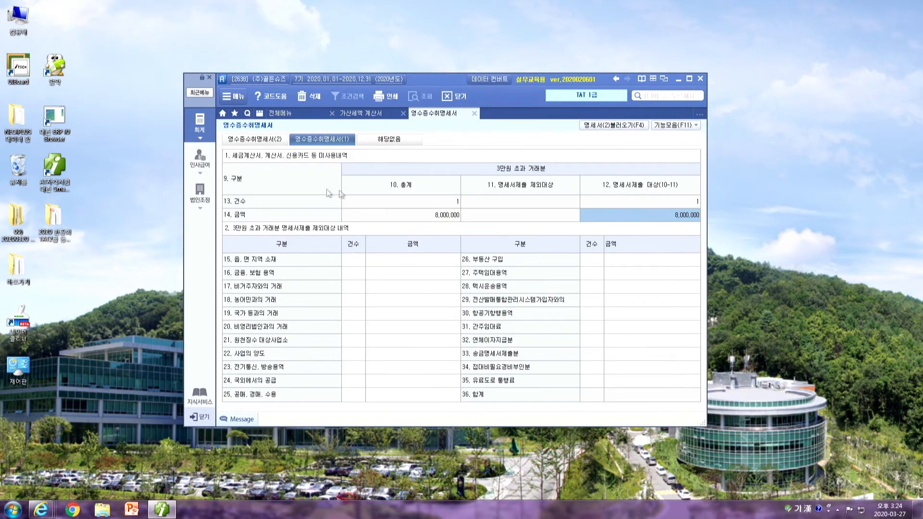
left_click(263, 139)
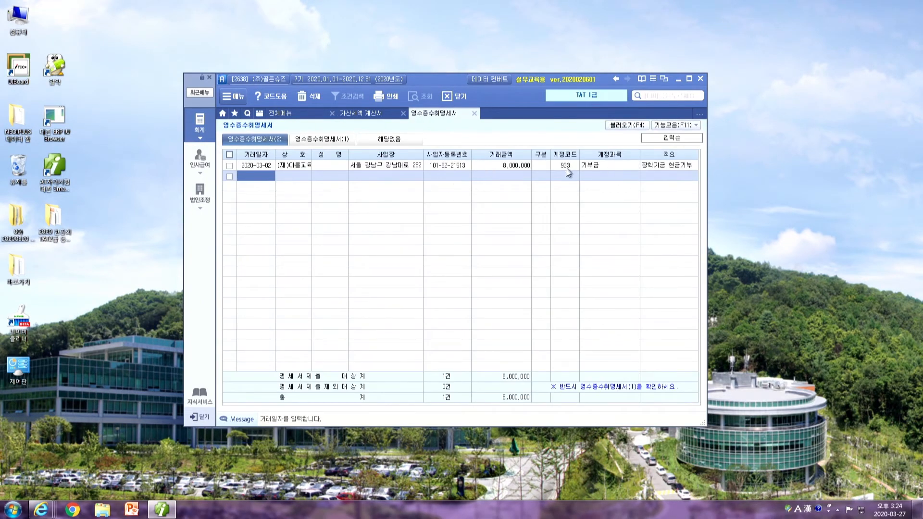
left_click(547, 166)
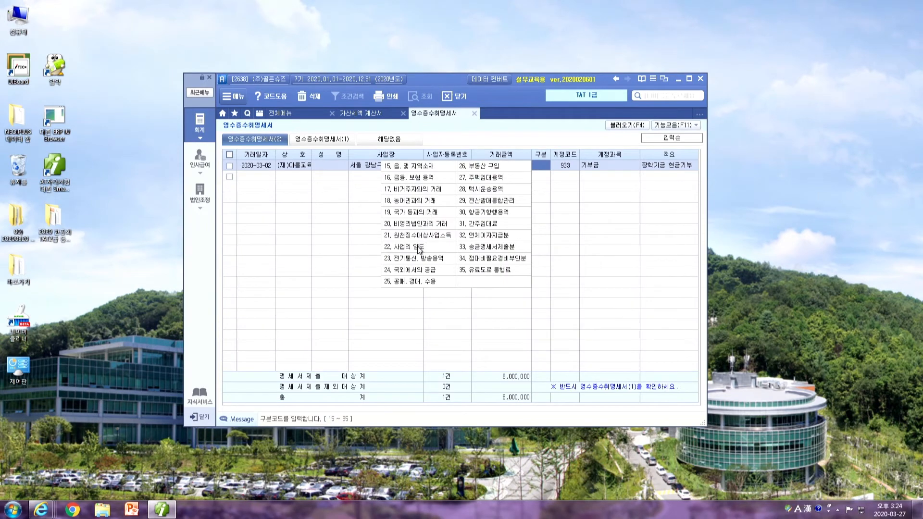
left_click(418, 224)
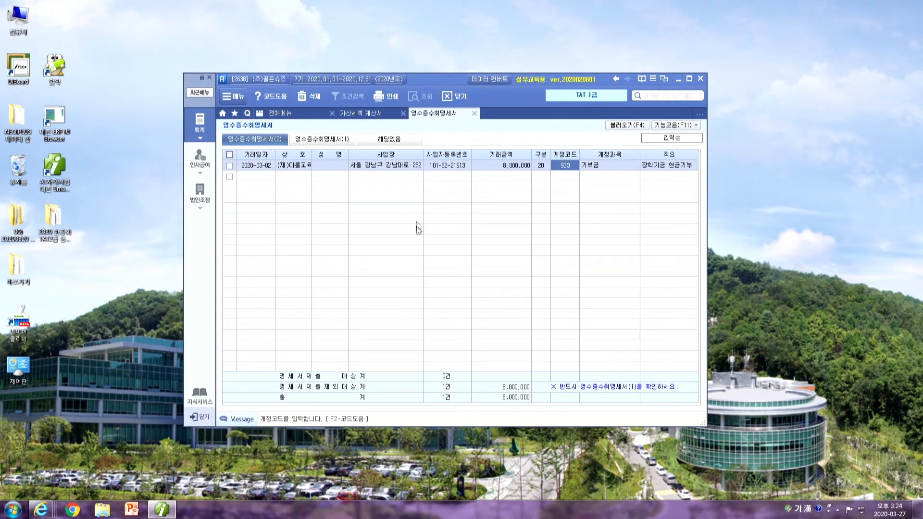
left_click(474, 113)
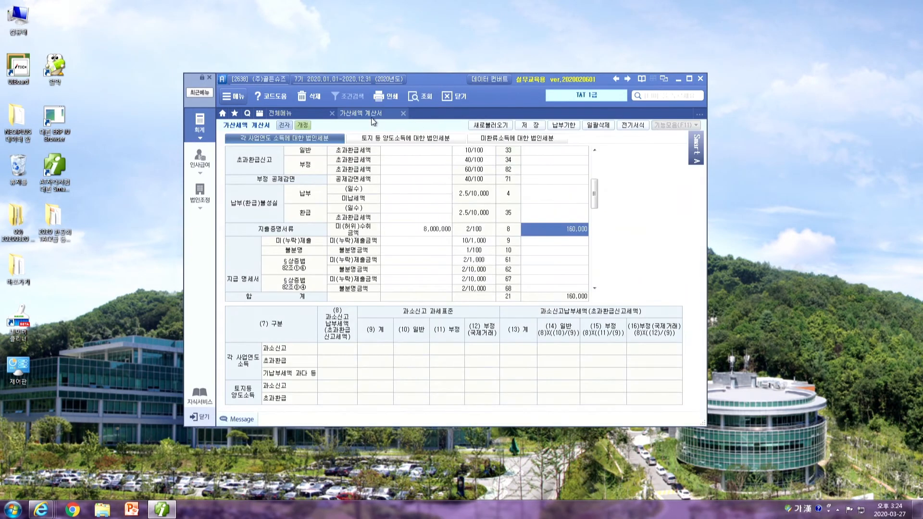
Reload the 가산세액 계산서 from the statements, then close it discarding changes
left_click(425, 97)
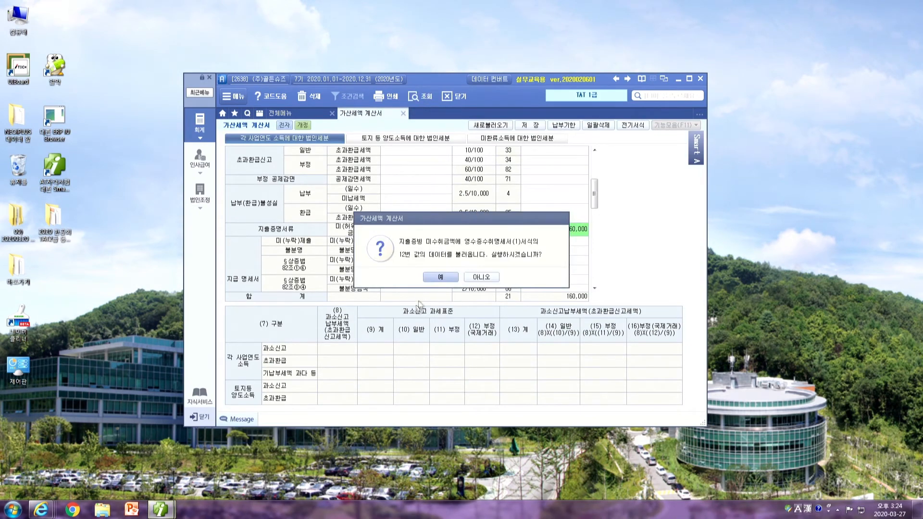
left_click(439, 275)
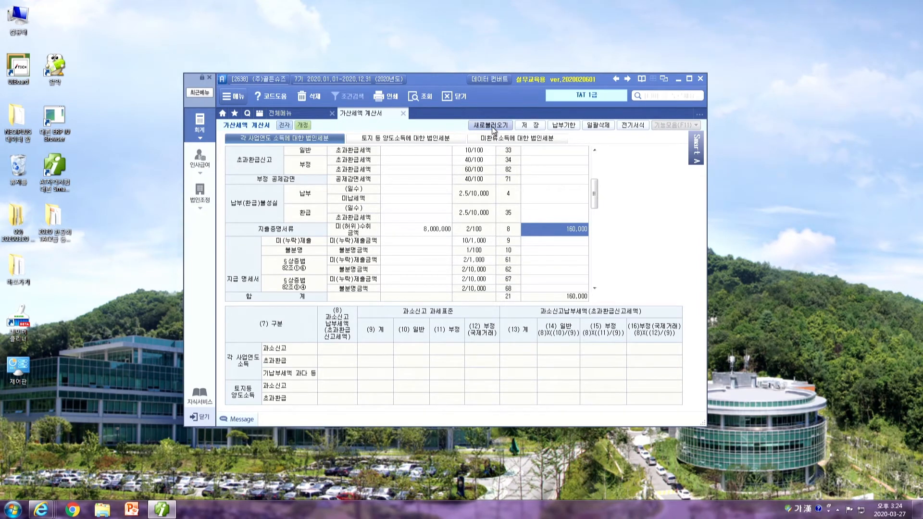
left_click_drag(595, 191, 596, 161)
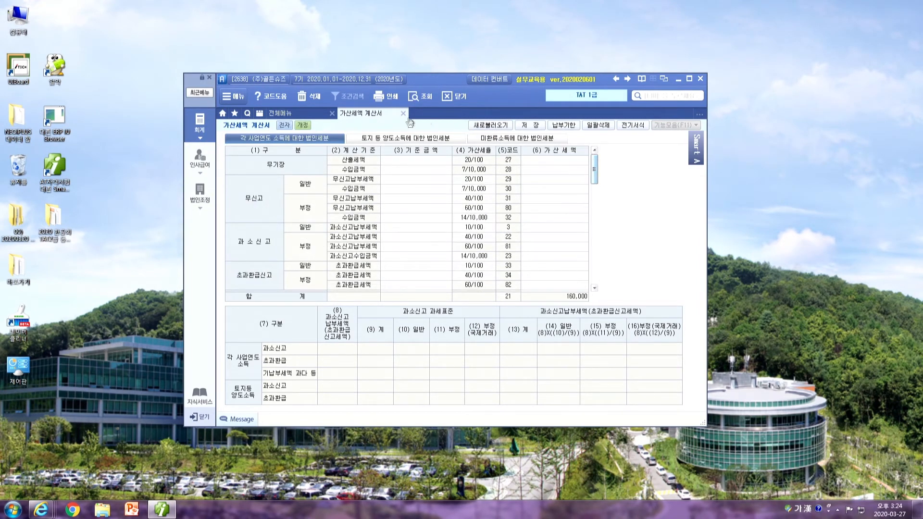
left_click(403, 113)
left_click(468, 276)
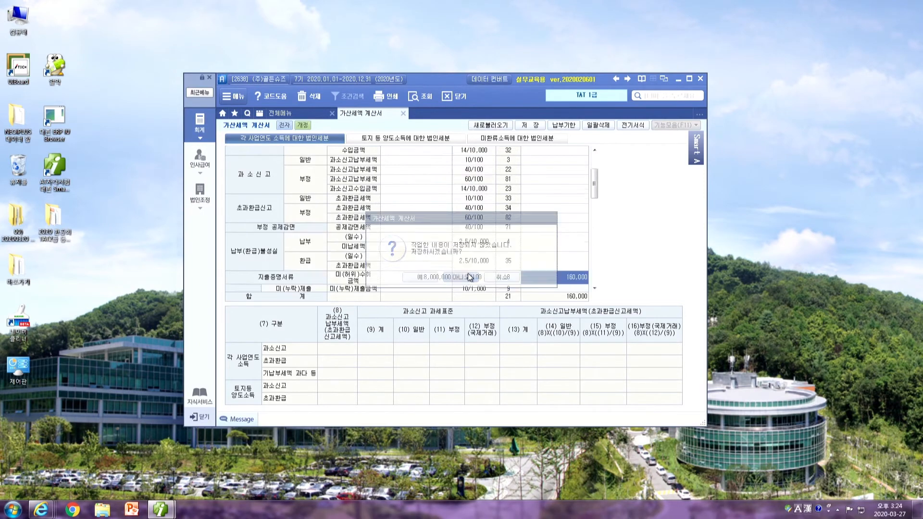
Reopen 가산세액 계산서, reload it, confirm the 160,000 penalty remains, and close unsaved
left_click(210, 202)
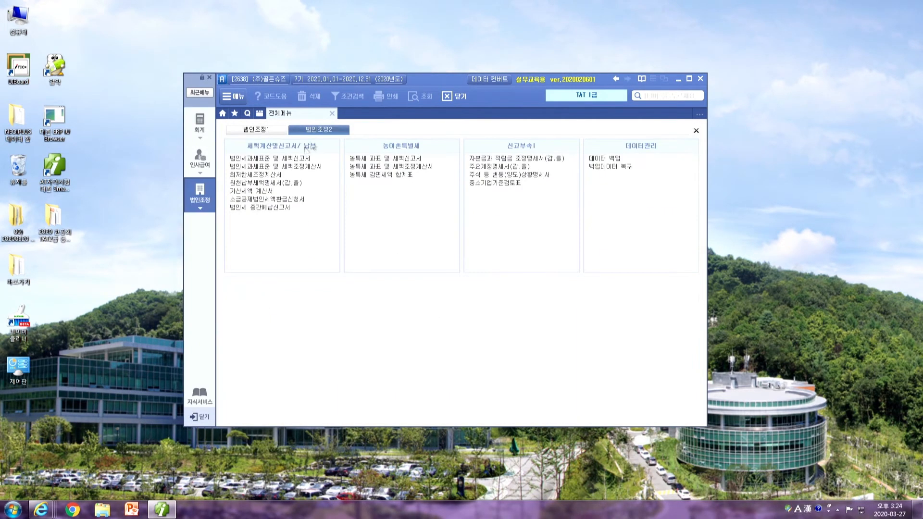
left_click(250, 191)
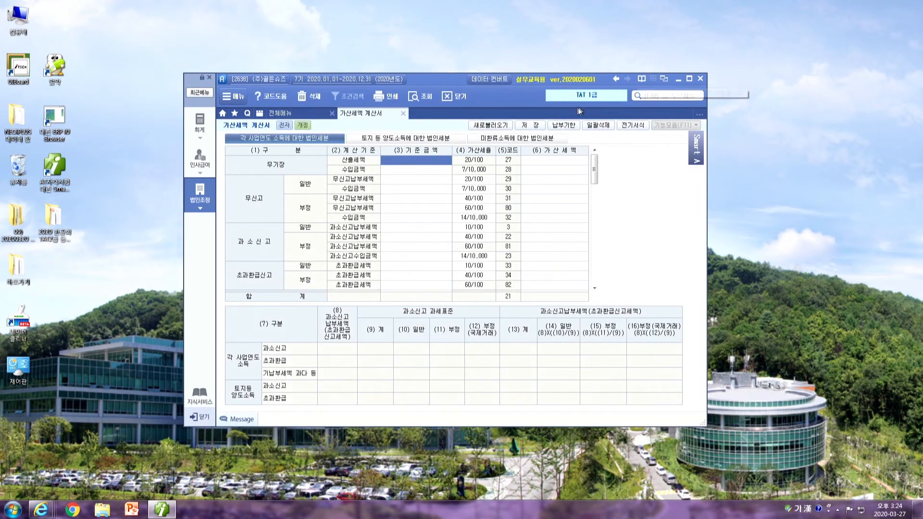
left_click(506, 126)
left_click(475, 284)
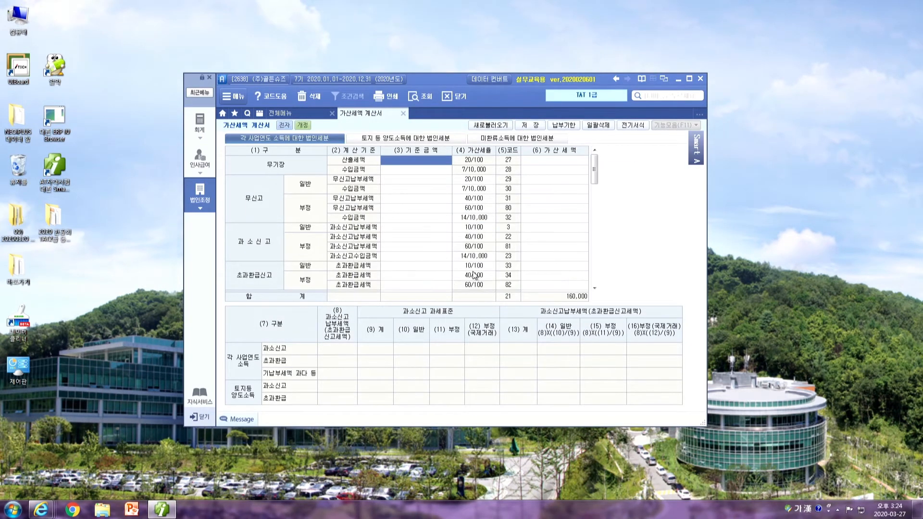
scroll(517, 263, "down", 2)
scroll(521, 258, "down", 3)
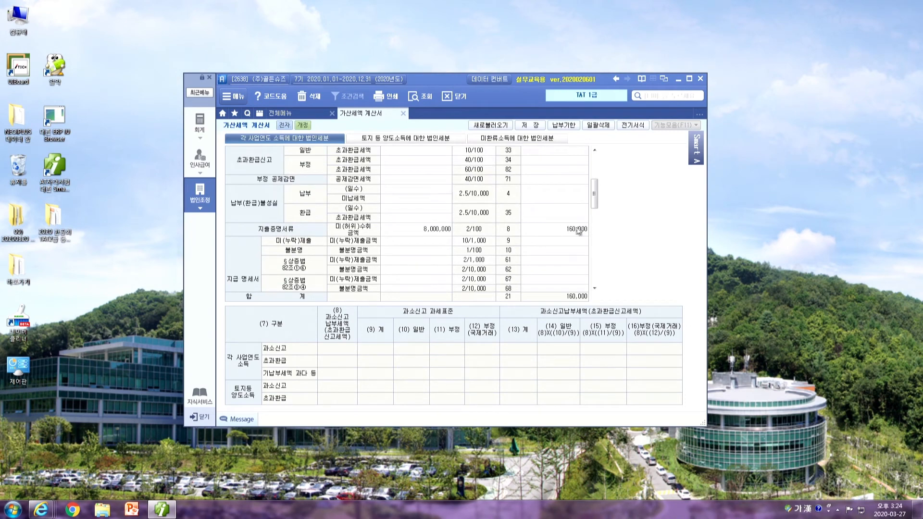
left_click(572, 229)
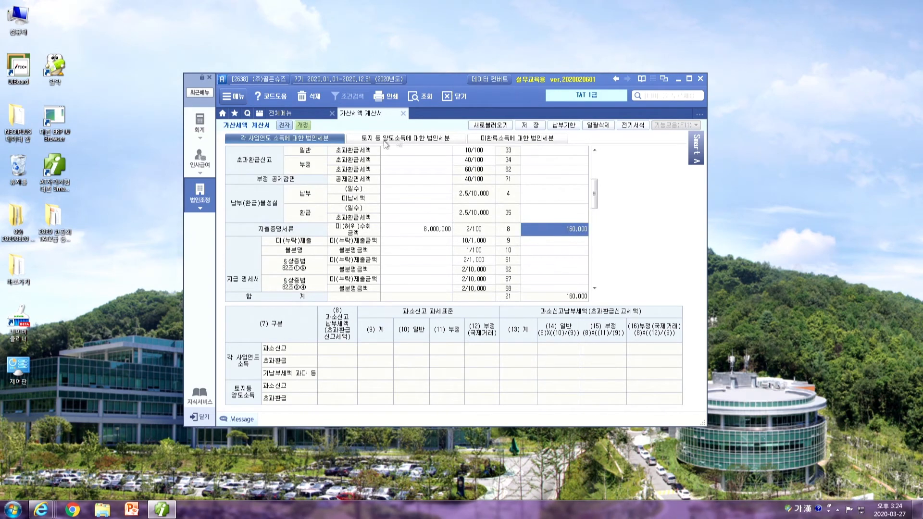
left_click(402, 113)
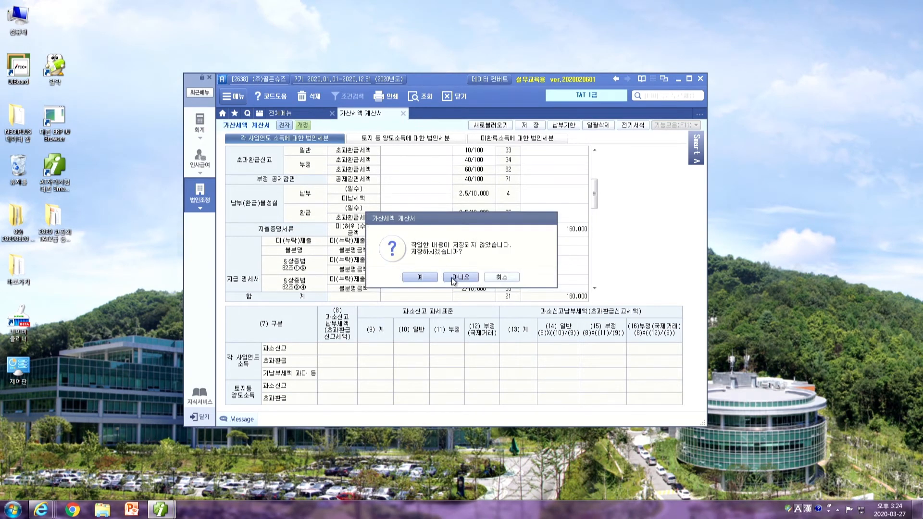
left_click(452, 281)
In 영수증수취명세서, code the donation row's 구분 as 20. 비영리법인과의 거래
left_click(199, 124)
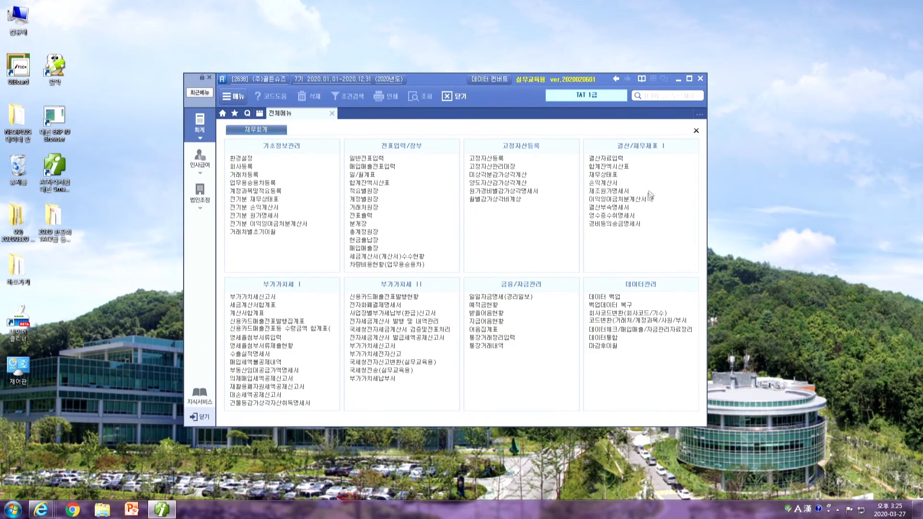
left_click(608, 216)
left_click(320, 166)
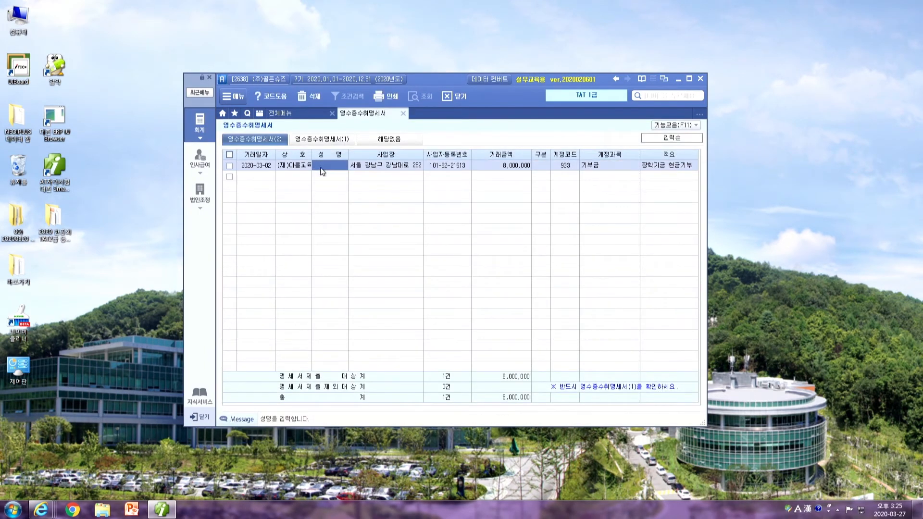
left_click(525, 165)
left_click(542, 167)
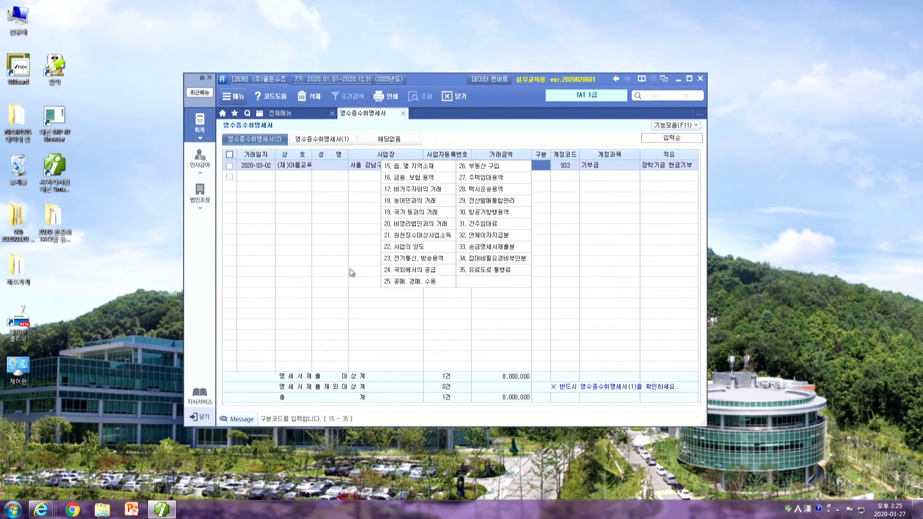
left_click(405, 228)
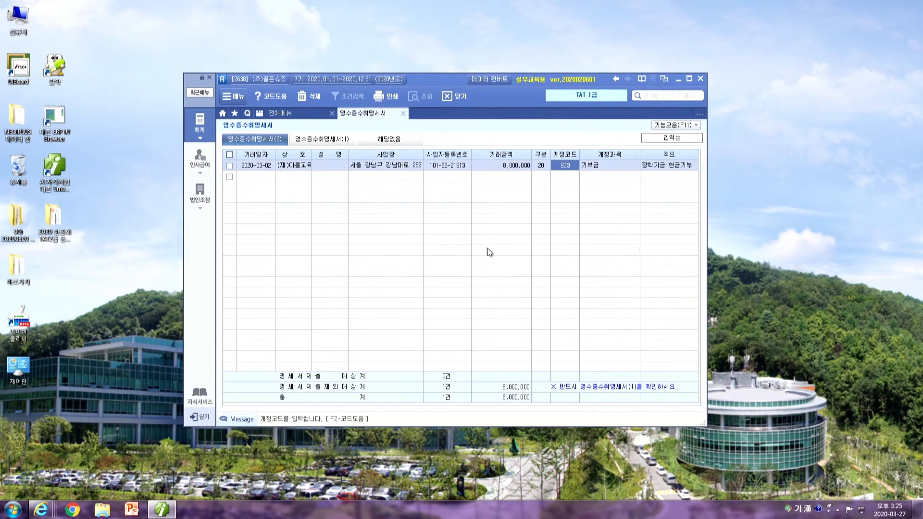
key("Return")
key("Return")
key("Return")
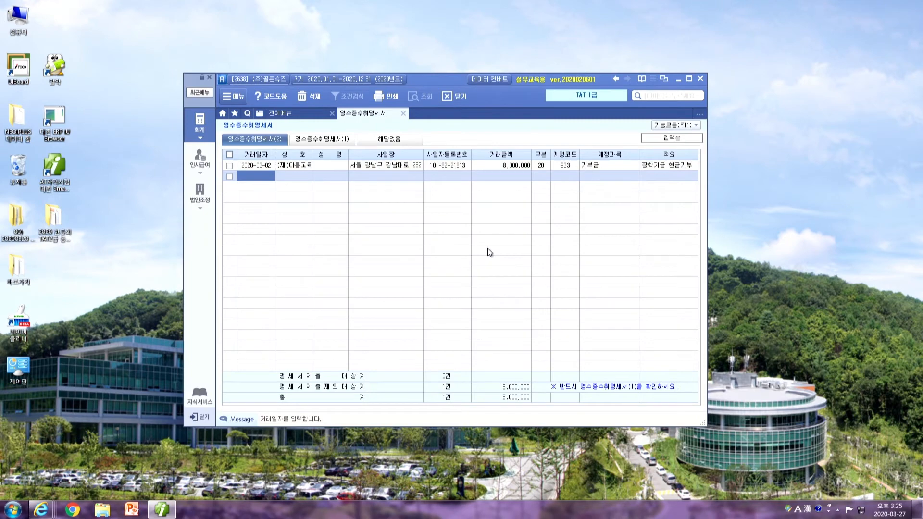
left_click(403, 113)
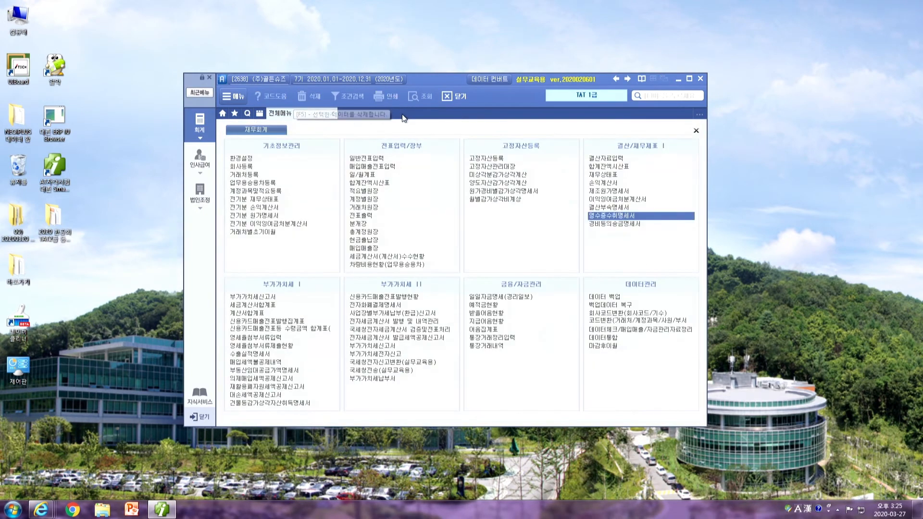
left_click(199, 193)
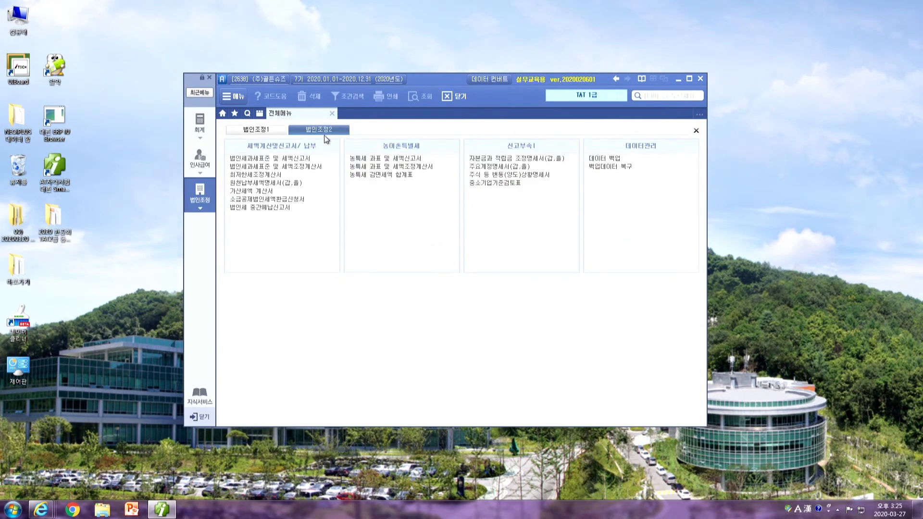
left_click(259, 192)
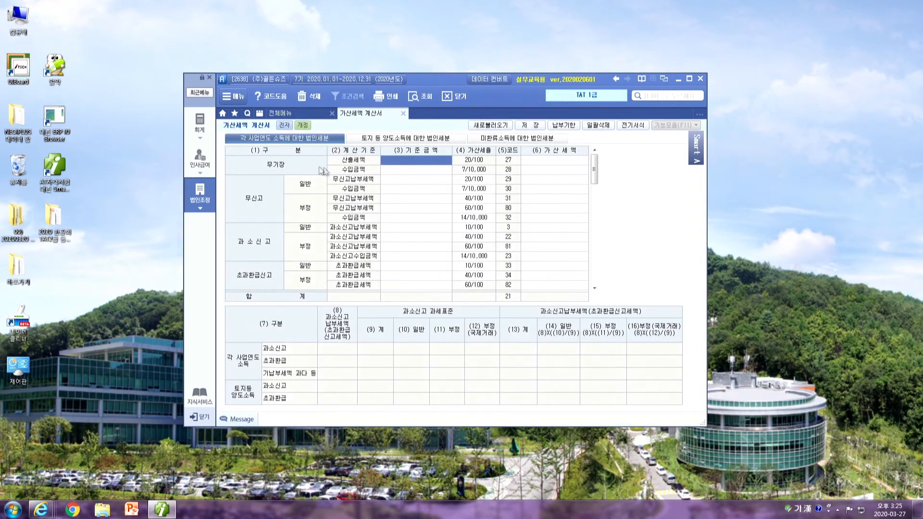
left_click(491, 126)
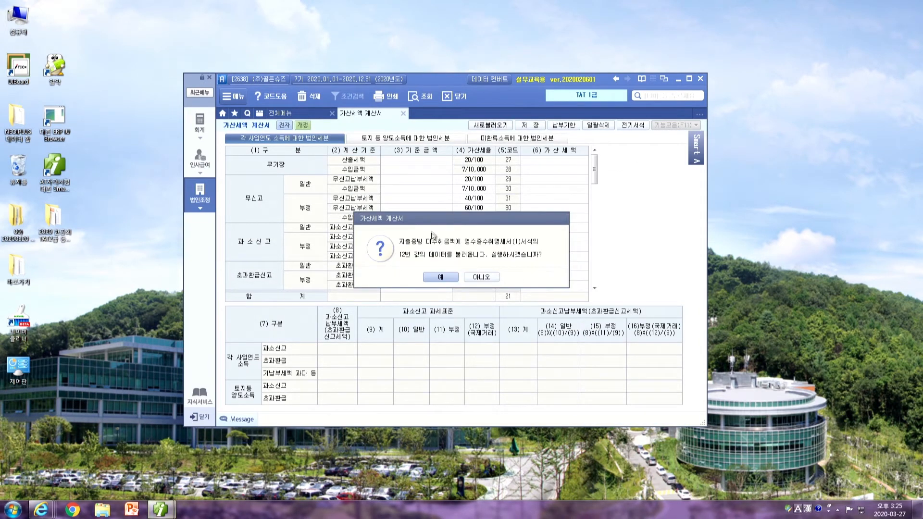
left_click(441, 277)
left_click_drag(595, 176, 575, 250)
scroll(572, 247, "down", 5)
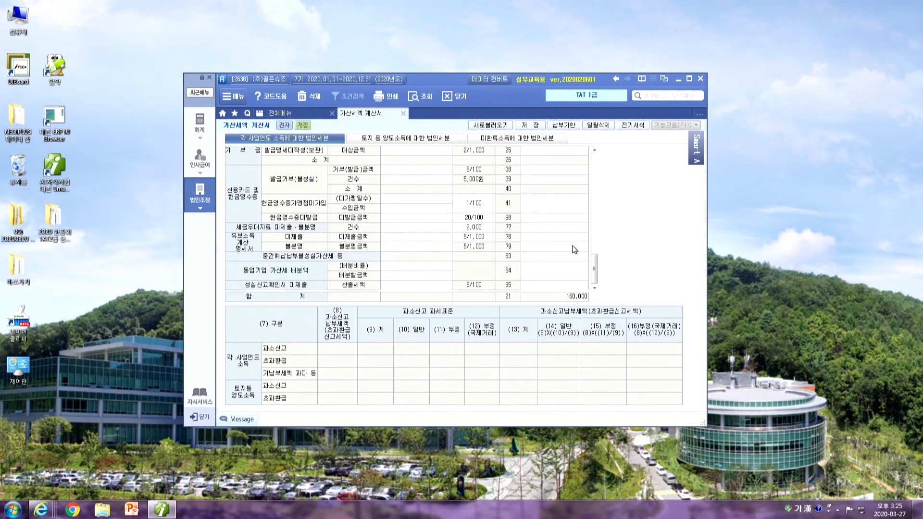
scroll(572, 244, "up", 10)
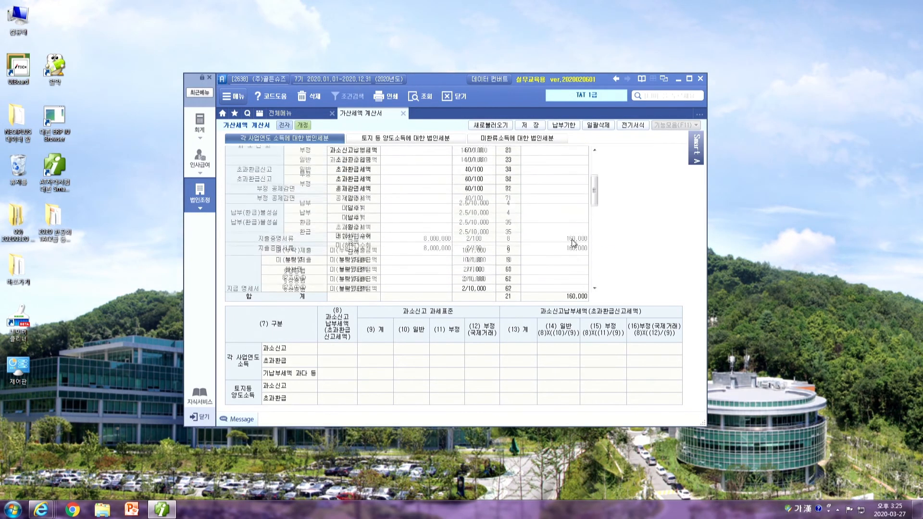
scroll(584, 225, "down", 6)
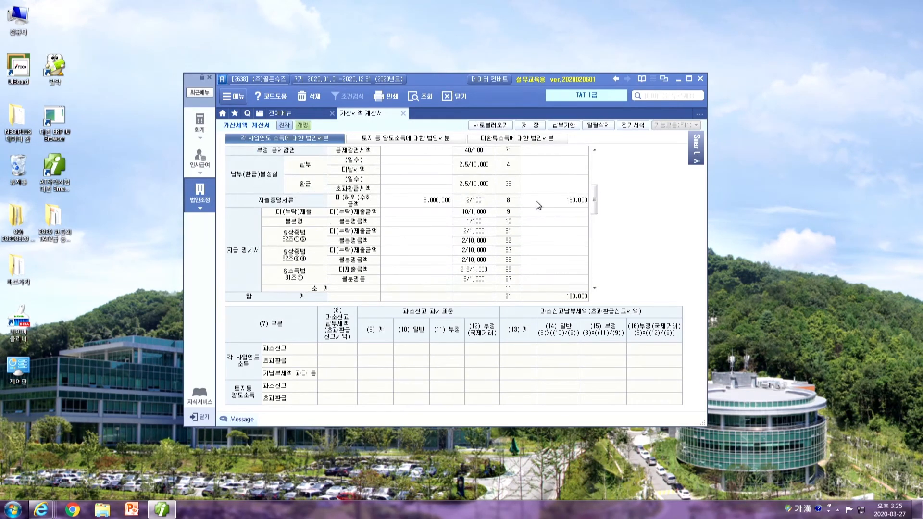
left_click(538, 205)
left_click(396, 202)
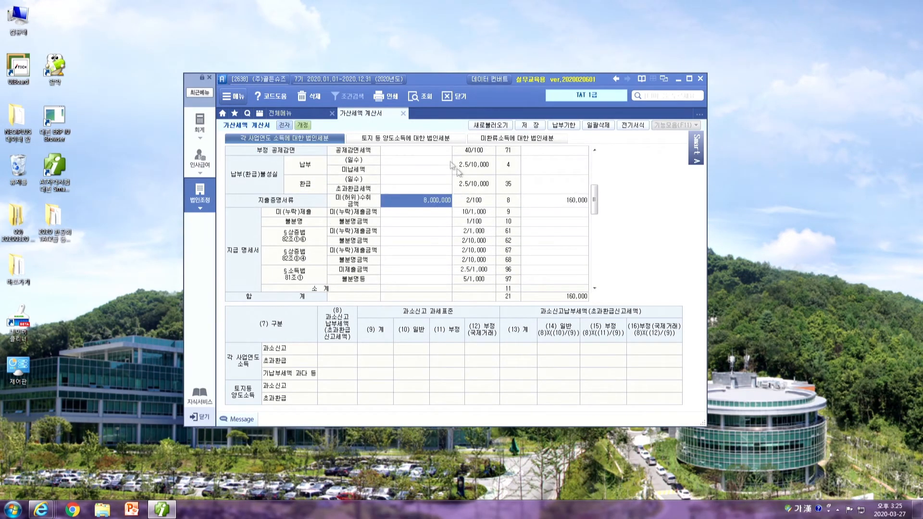
left_click(403, 113)
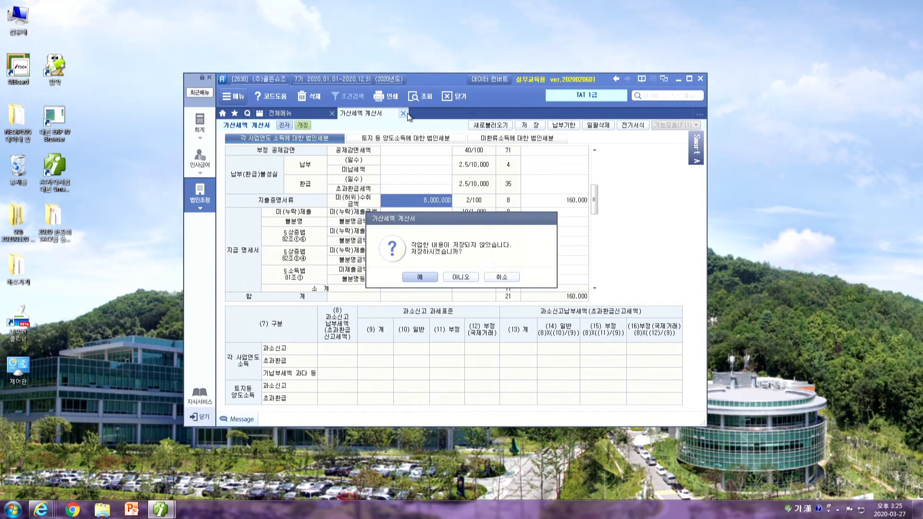
left_click(461, 278)
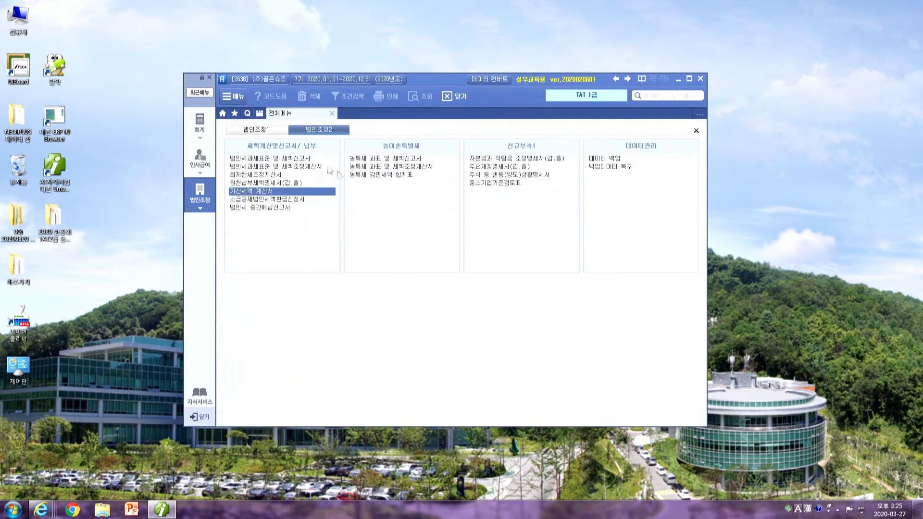
Open 영수증수취명세서 from the accounting menu and set the donation's 구분 to 20 (비영리법인과의 거래)
left_click(203, 129)
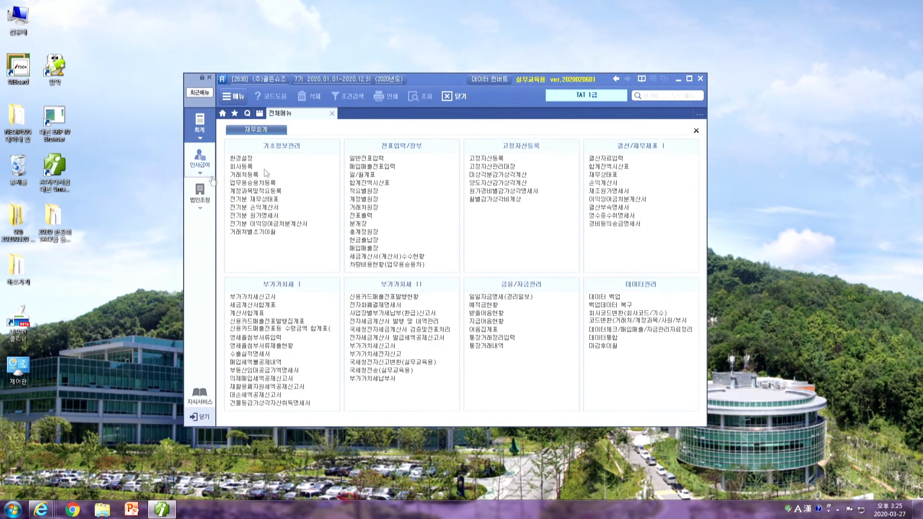
left_click(630, 224)
left_click(407, 113)
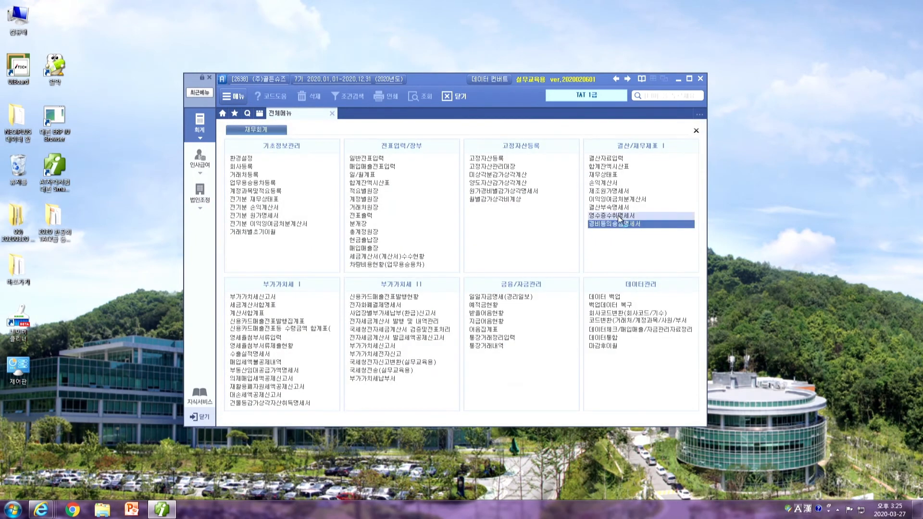
left_click(619, 217)
left_click(539, 166)
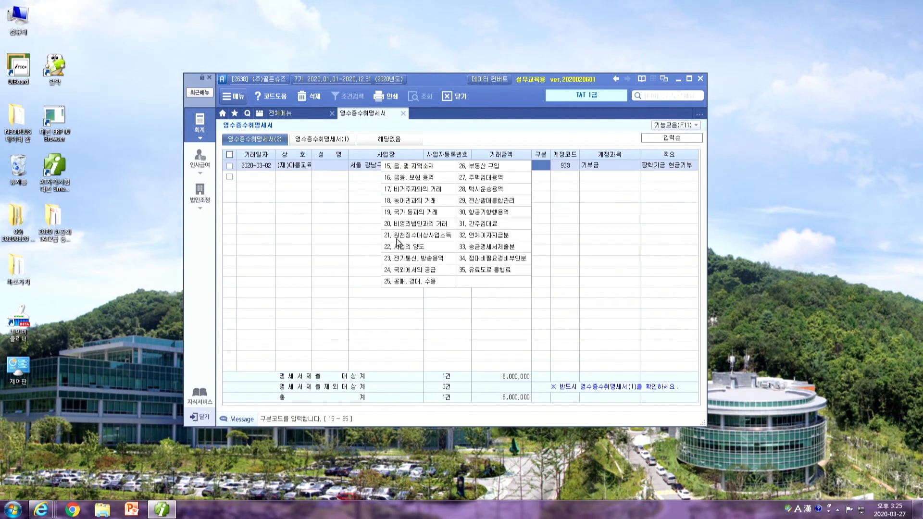
left_click(401, 214)
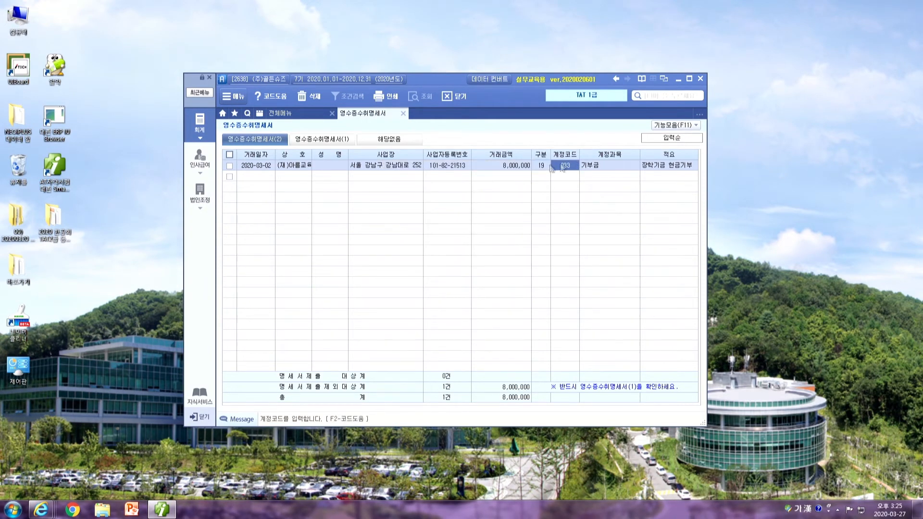
left_click(540, 166)
left_click(399, 225)
Reload summary tab (1), confirm the 8,000,000 is excluded from submission, then close and save
left_click(321, 142)
left_click(653, 216)
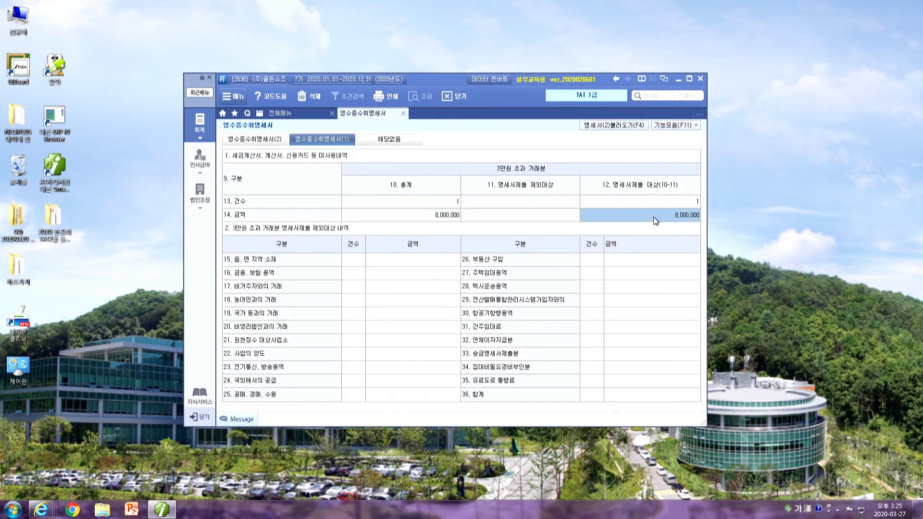
left_click(608, 125)
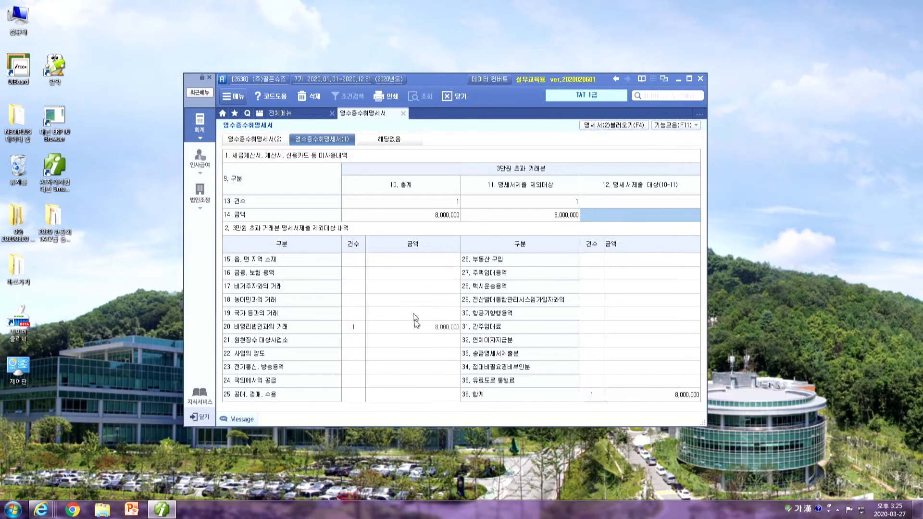
left_click(555, 215)
left_click(439, 327)
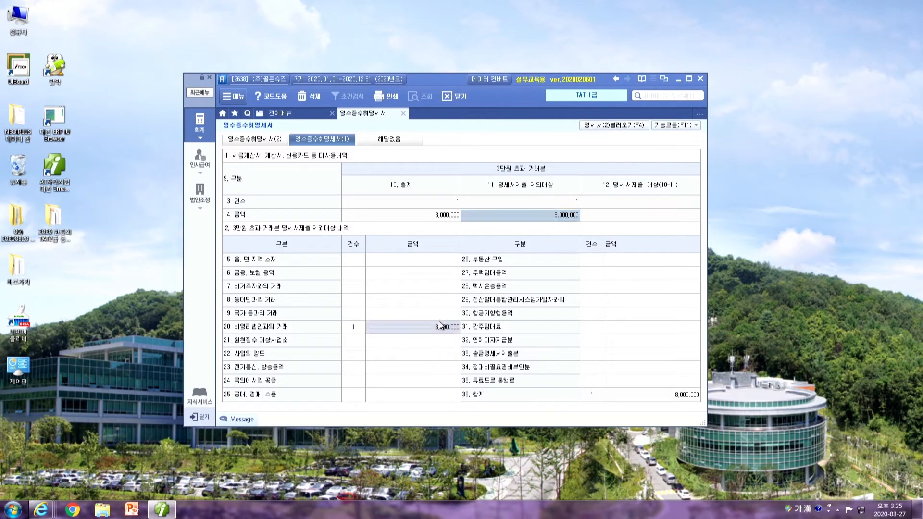
left_click(403, 113)
left_click(419, 277)
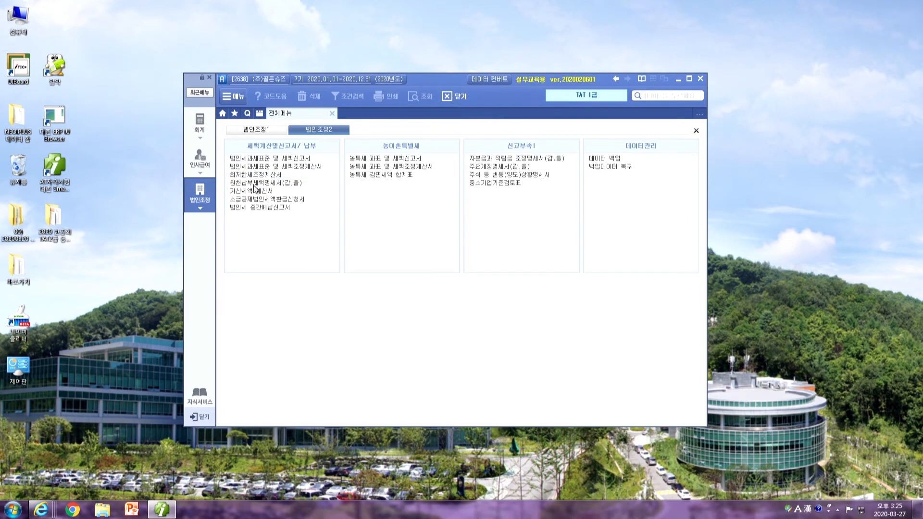
Reopen 가산세액 계산서, reload it from the receipt statements, and verify no penalty tax remains
left_click(254, 192)
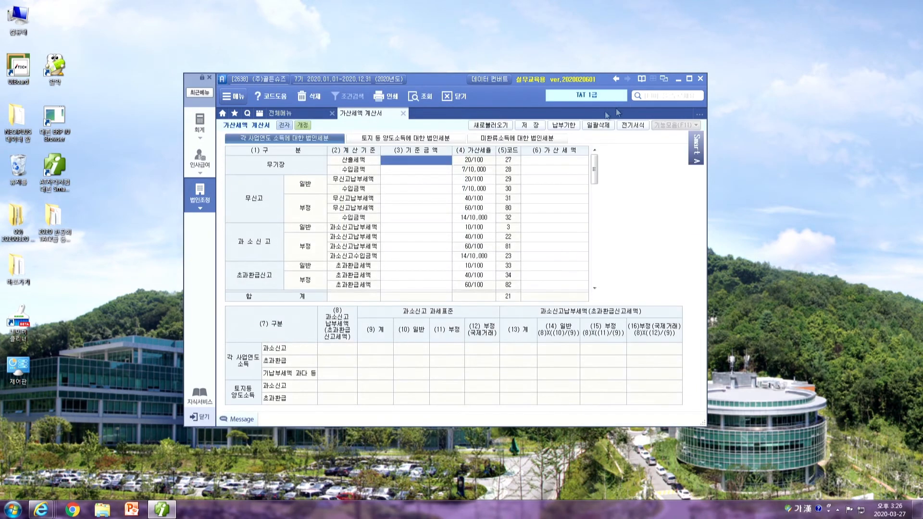
left_click(486, 126)
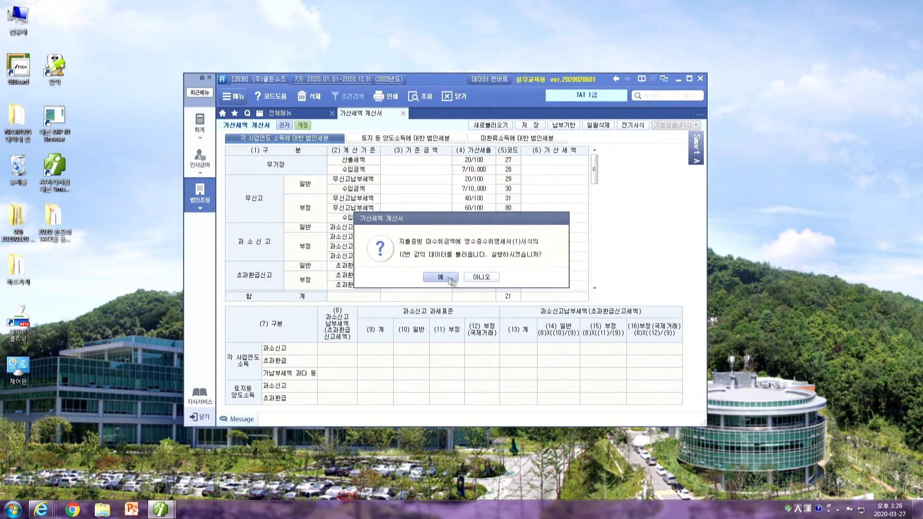
left_click(473, 282)
left_click_drag(595, 173, 596, 266)
scroll(554, 244, "up", 5)
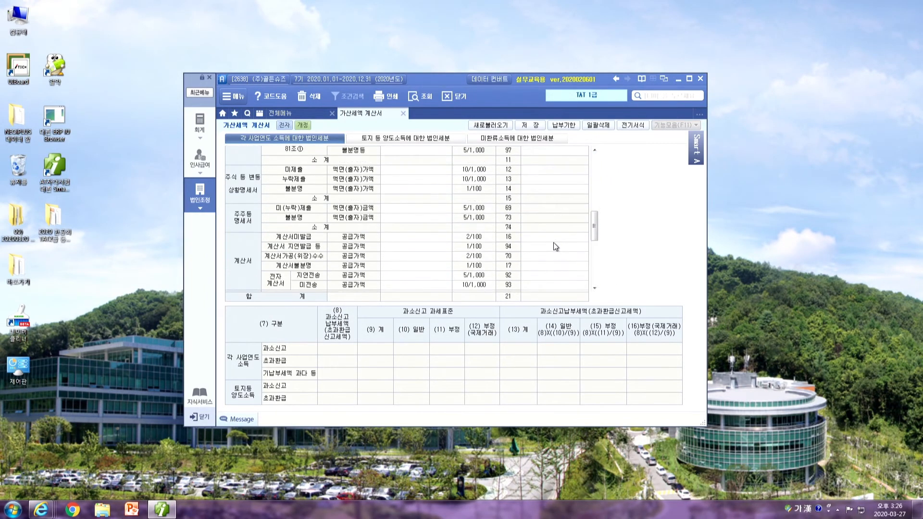
Close the 가산세액 계산서 without saving, leaving the 재무회계 menu showing
left_click(199, 126)
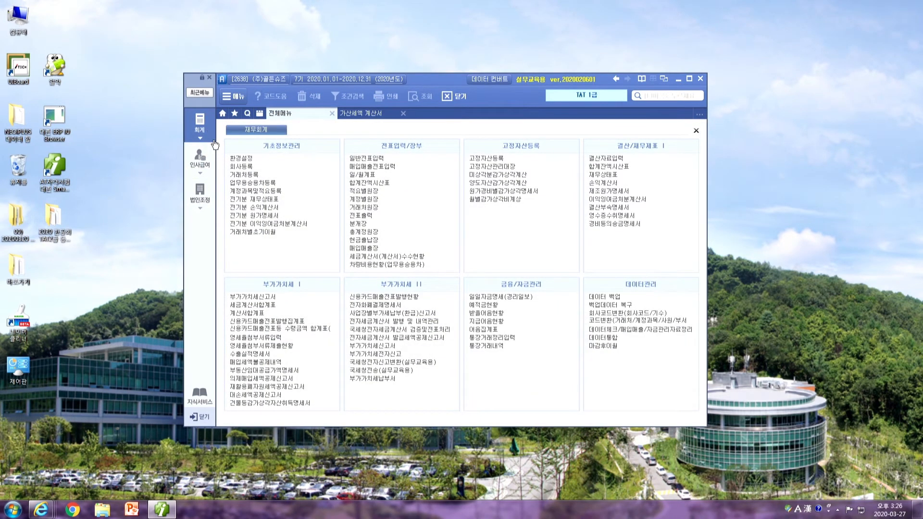
left_click(363, 112)
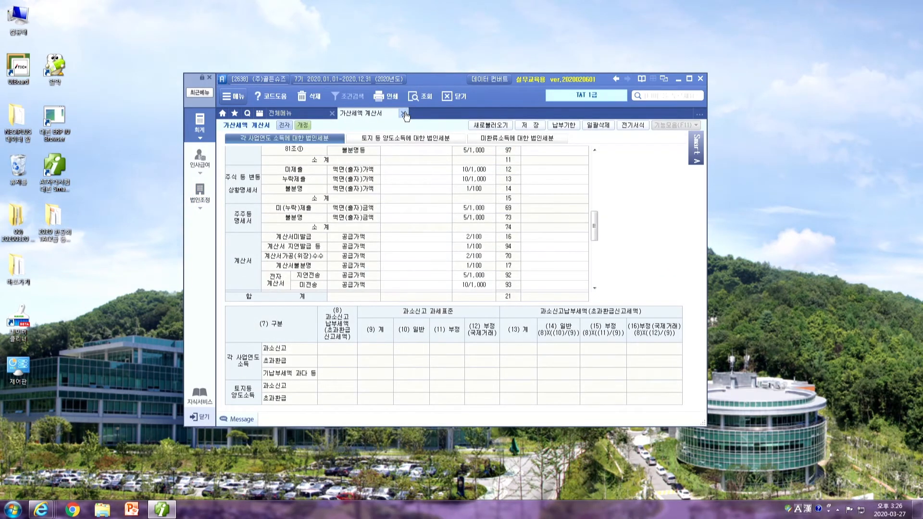
left_click(405, 115)
left_click(461, 277)
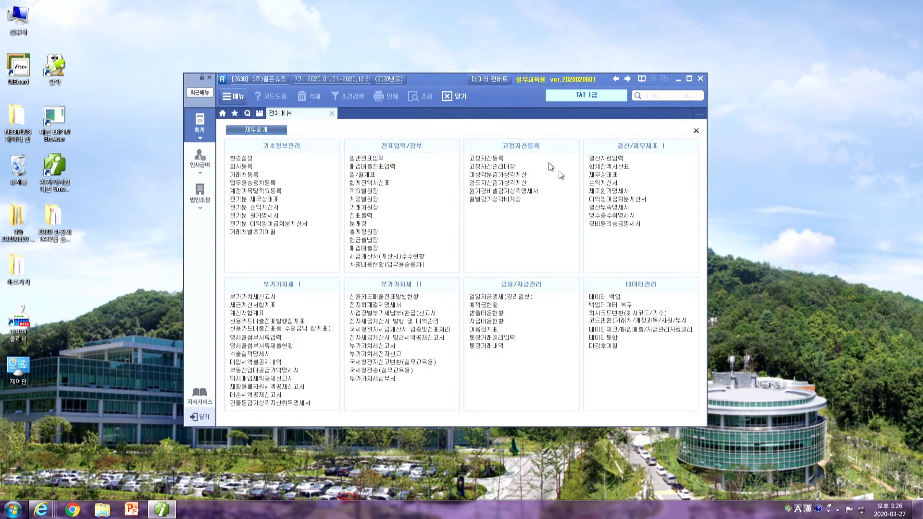
left_click(605, 216)
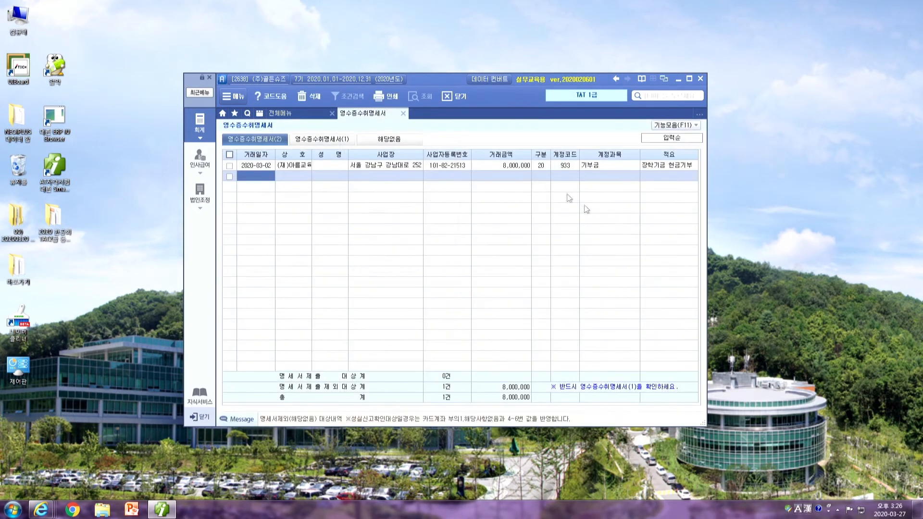
left_click(546, 165)
left_click(323, 135)
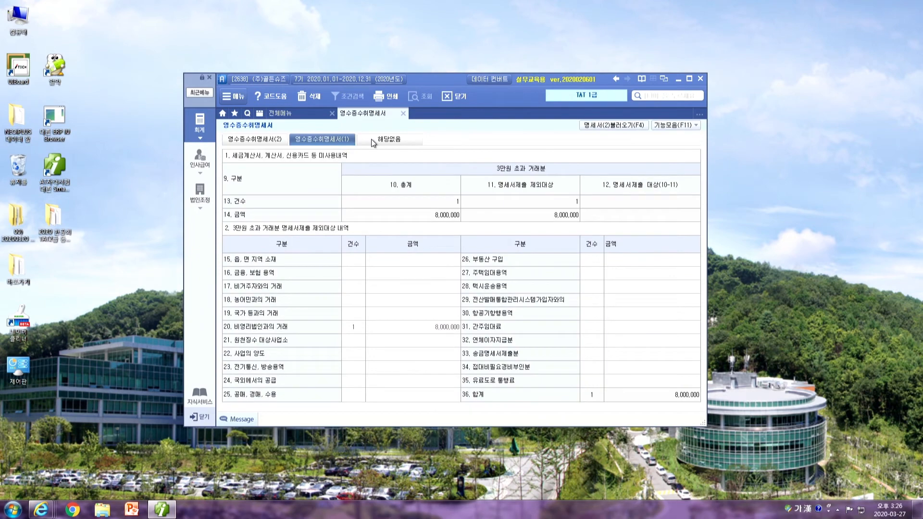
left_click(527, 215)
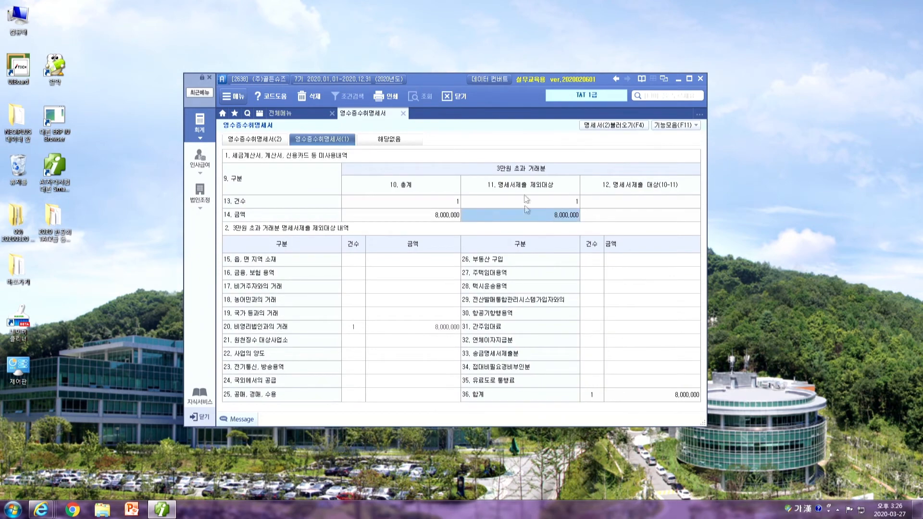
left_click(403, 113)
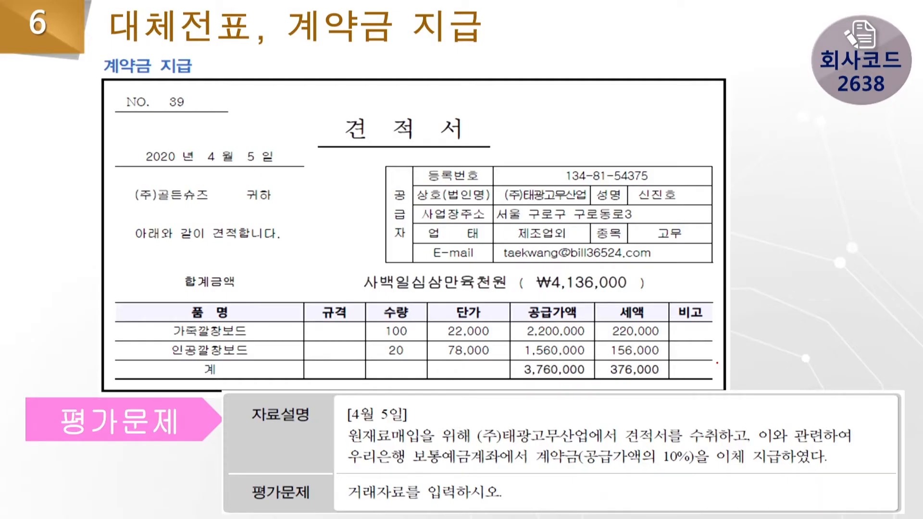
Draw a red pen ellipse around the 계약금 지급 heading during the slideshow
mouse_move(191, 71)
left_mouse_down()
mouse_move(118, 86)
mouse_move(126, 46)
mouse_move(192, 61)
left_mouse_up()
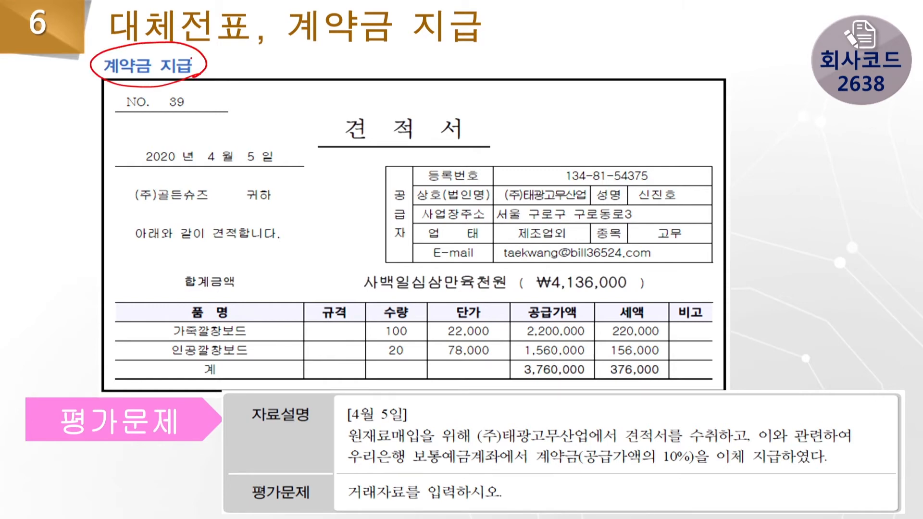
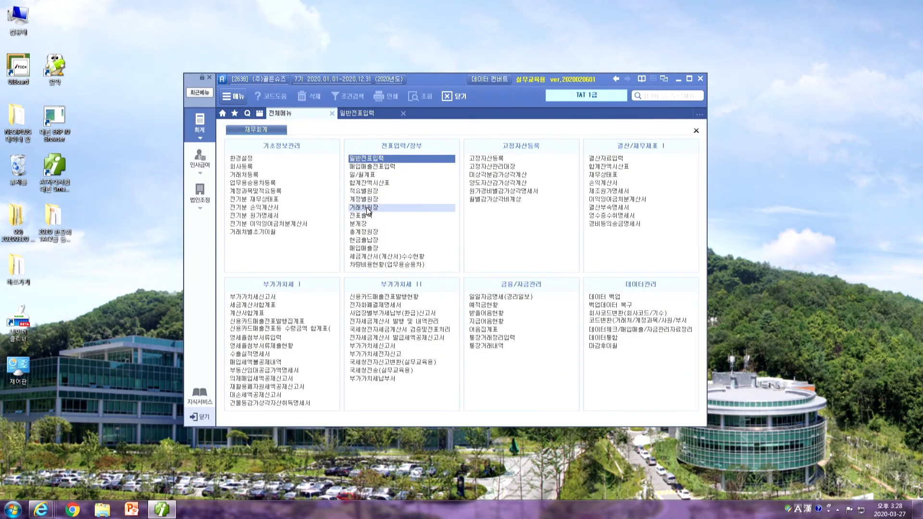
Open 거래처원장 for account 108 외상매출금, period 2020-01-01 to 03-30
left_click(368, 208)
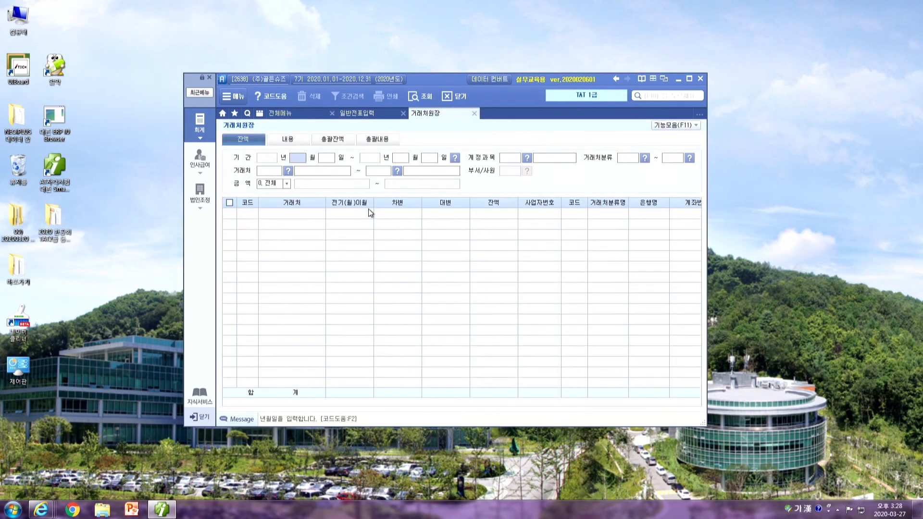
type("010103")
type("30")
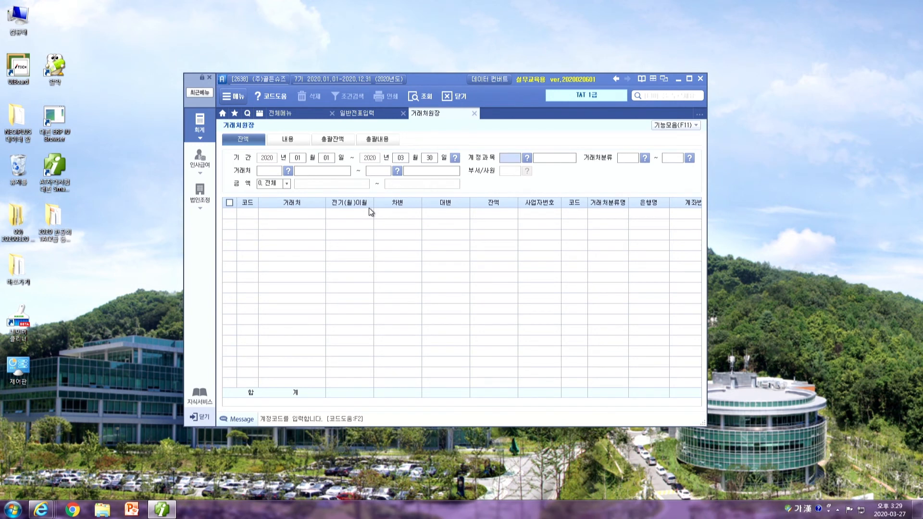
type("108")
key("Return")
key("Return")
key("Return")
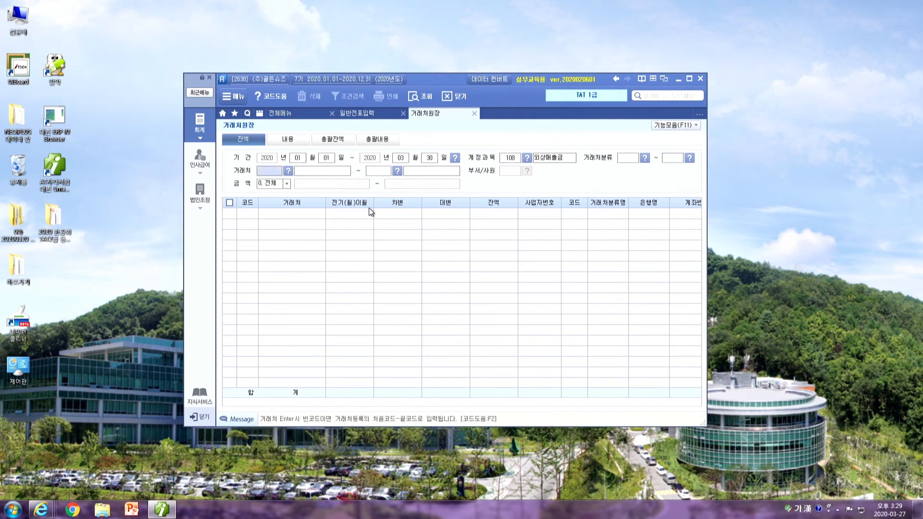
Select customer 02000 (주)슈젠 via F2 and check its 45,650,000 balance
key("F2")
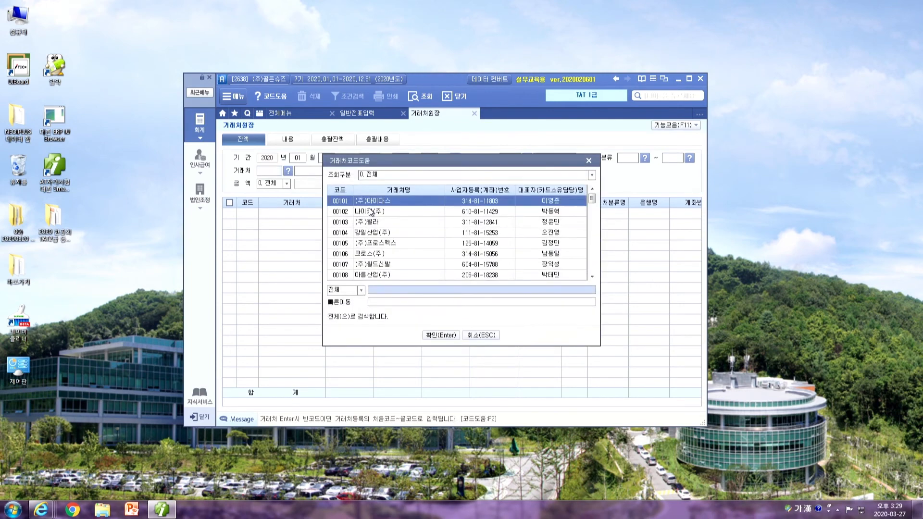
type("슈젠")
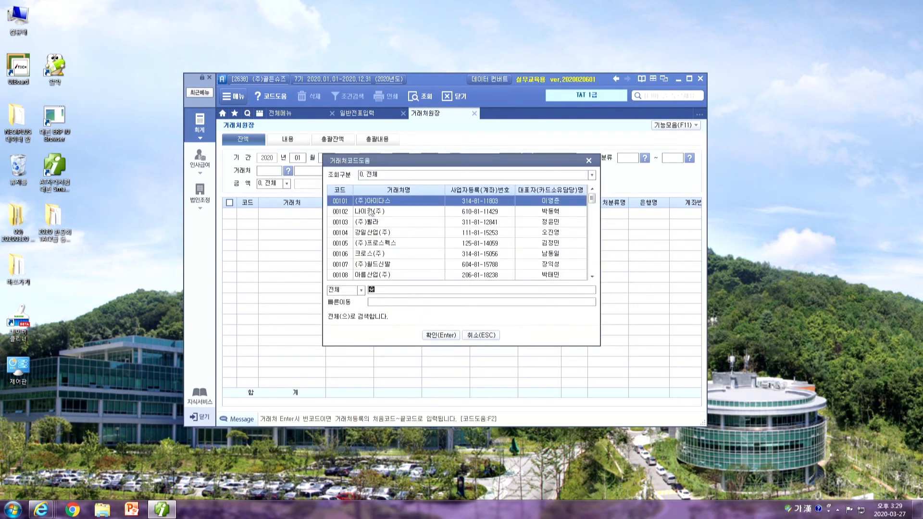
key("Return")
key("Return")
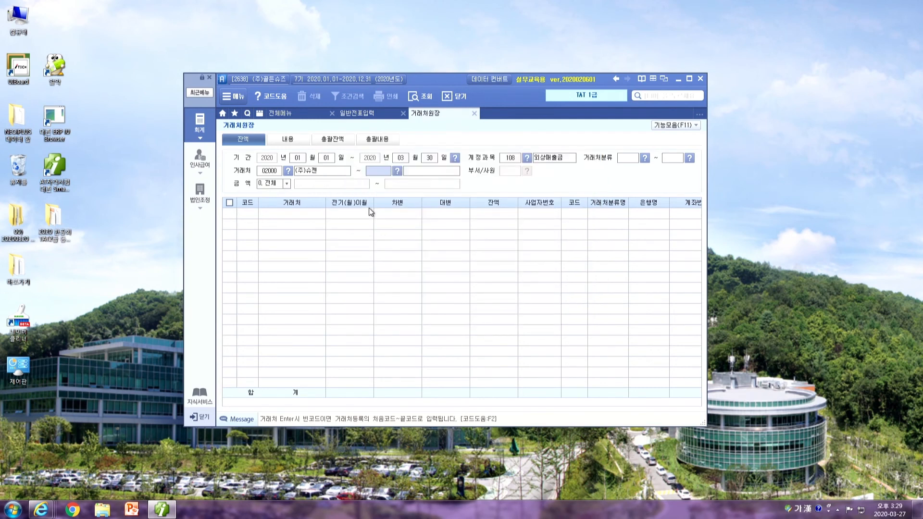
type("2000")
key("Return")
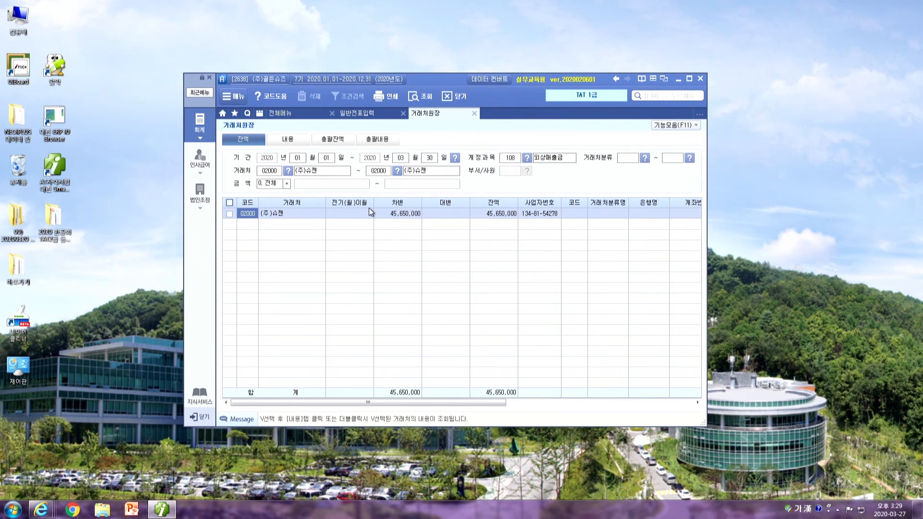
left_click(485, 213)
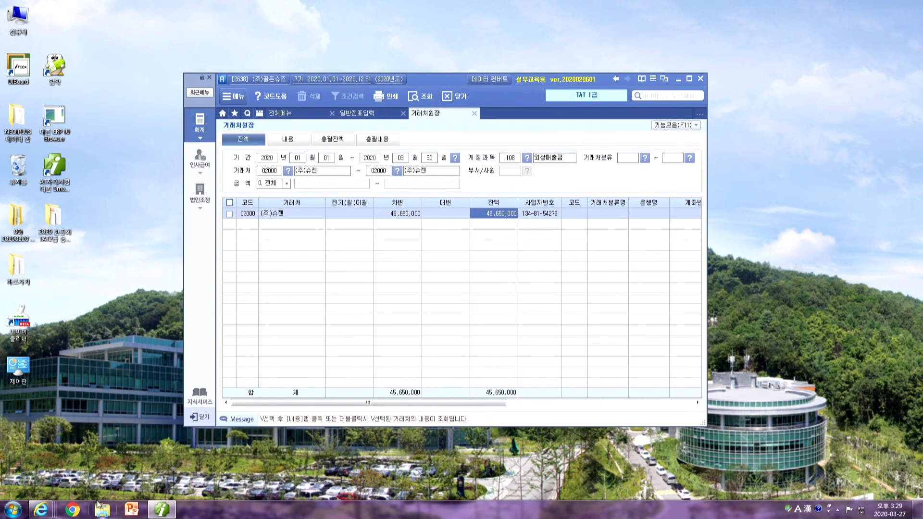
left_click(13, 509)
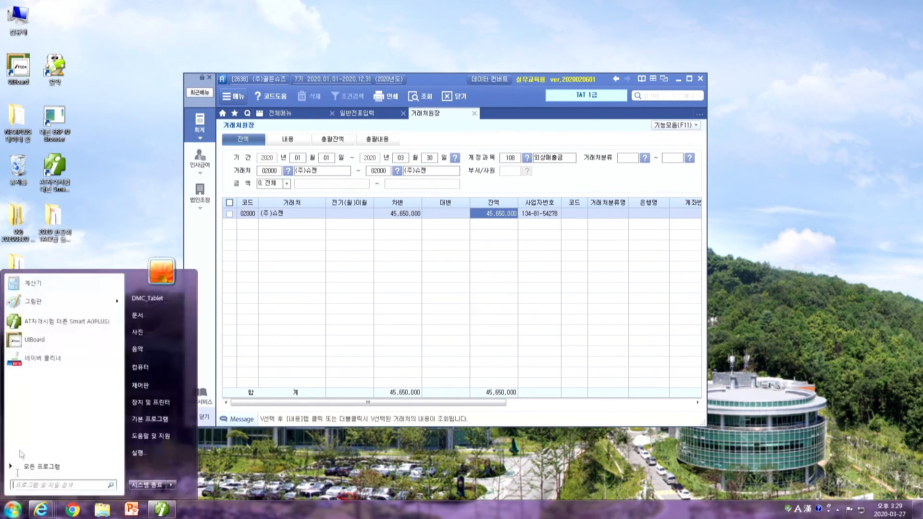
Compute 52,000,000 minus 45,650,000 in Calculator, giving 6,350,000
left_click(44, 283)
type("52000000")
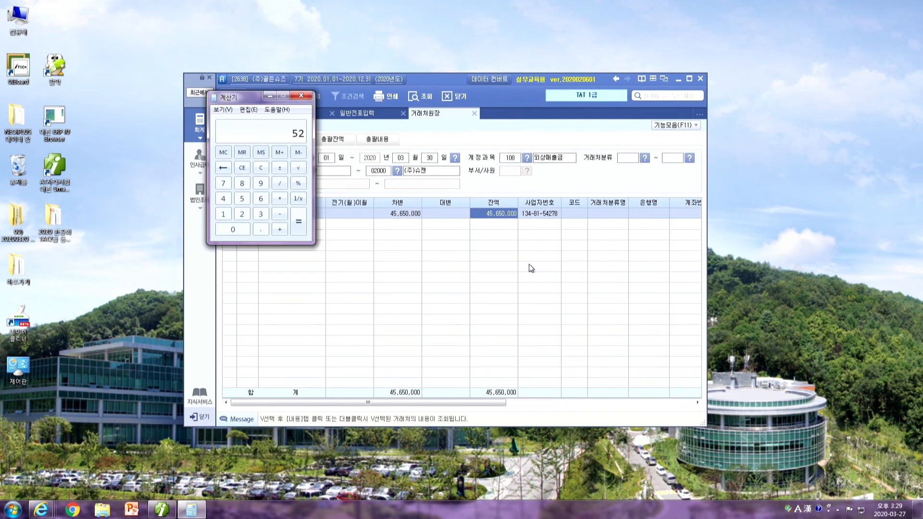
key("minus")
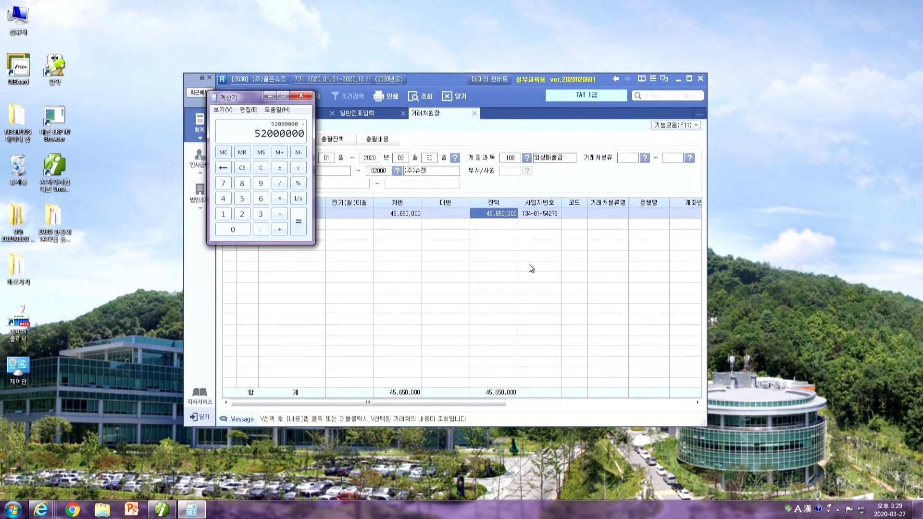
type("45650000")
key("Return")
left_click(439, 81)
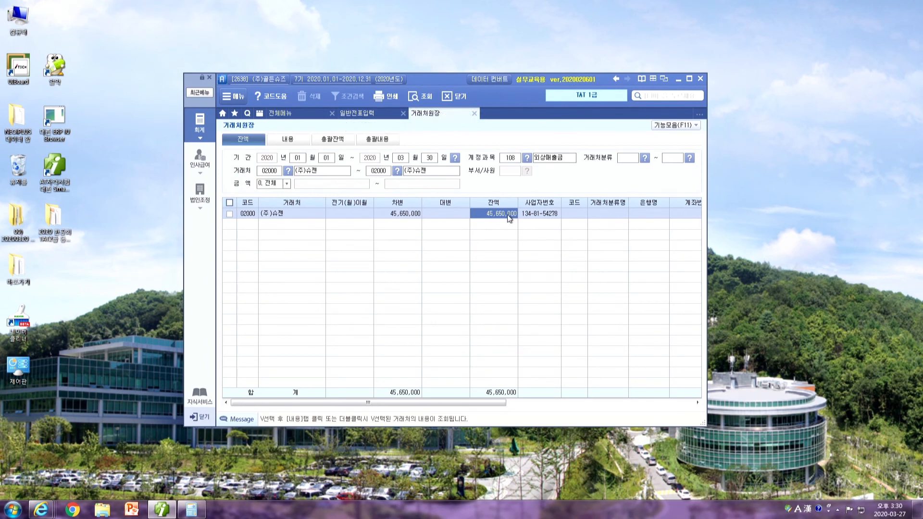
On 03-30, debit 110 받을어음 52,000,000 for customer 02000 (주)슈젠
left_click(351, 112)
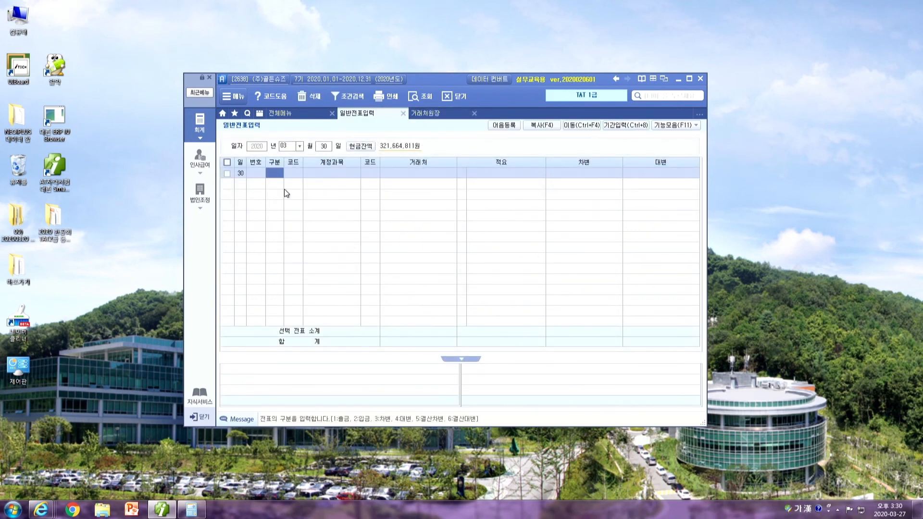
type("3")
key("Return")
type("110")
key("Return")
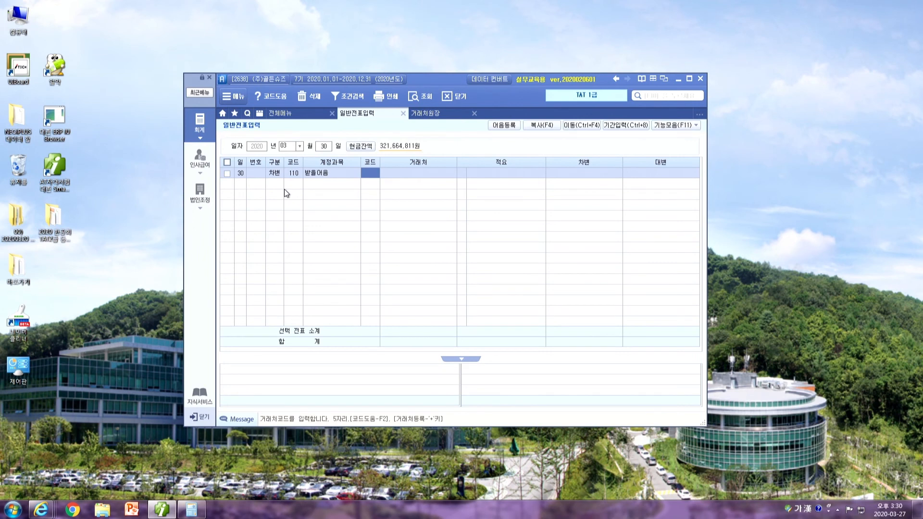
type("슈퍼")
key("Return")
key("Return")
key("Return")
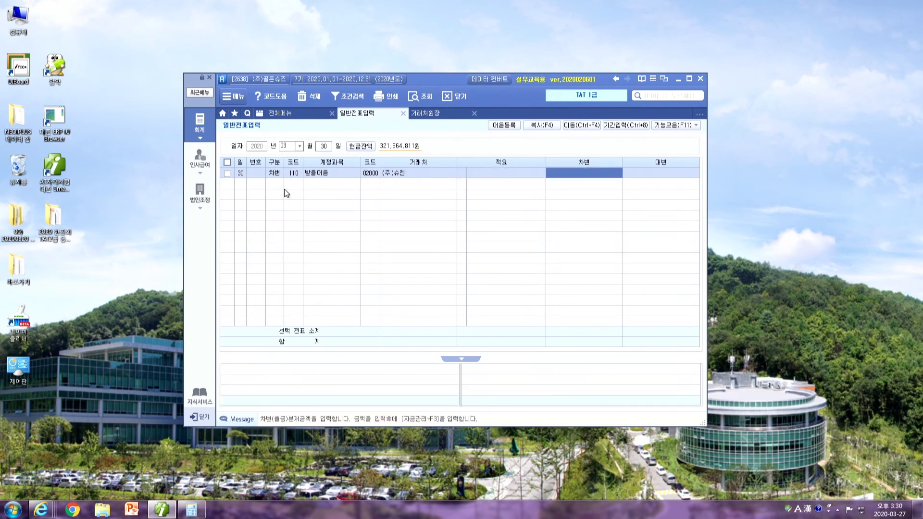
type("52000000")
key("Return")
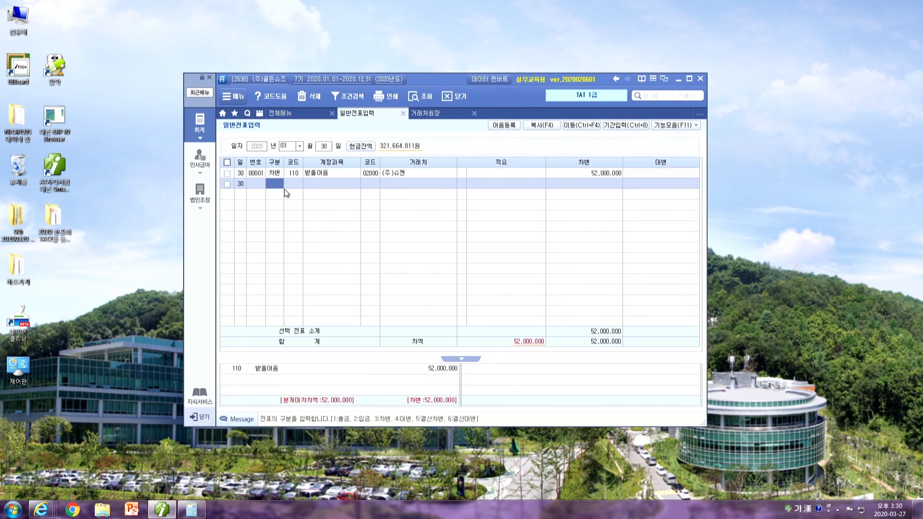
type("4")
Credit 108 외상매출금 45,650,000 for customer 02000 (주)슈젠
key("Return")
type("108")
key("Return")
type("슈젠")
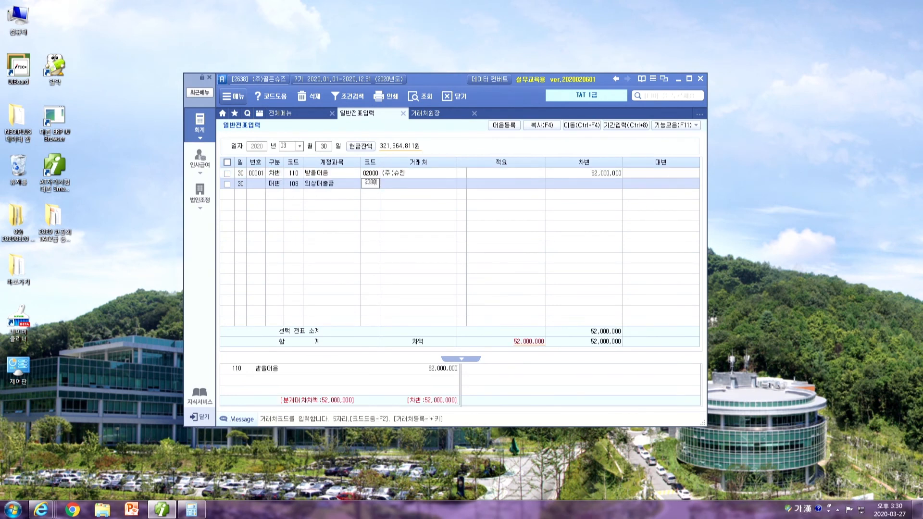
key("Return")
type("2000")
key("Return")
key("Return")
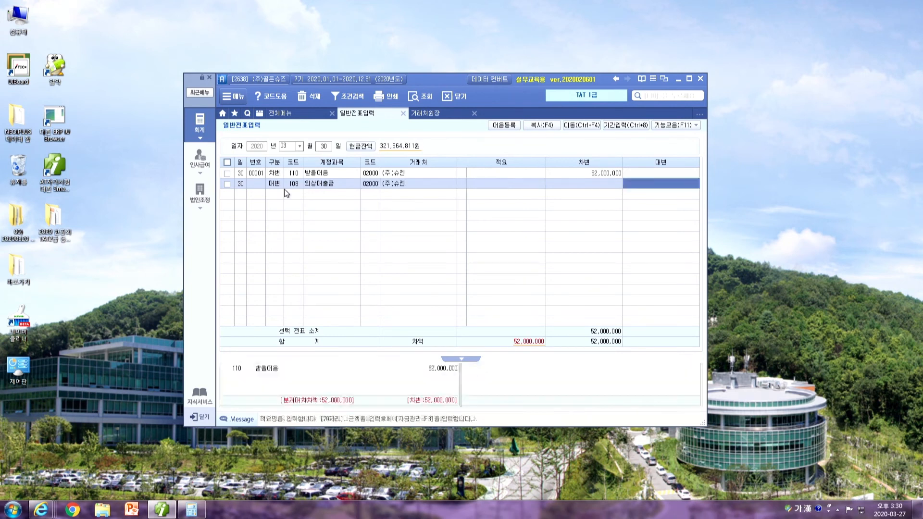
type("45650000")
key("Return")
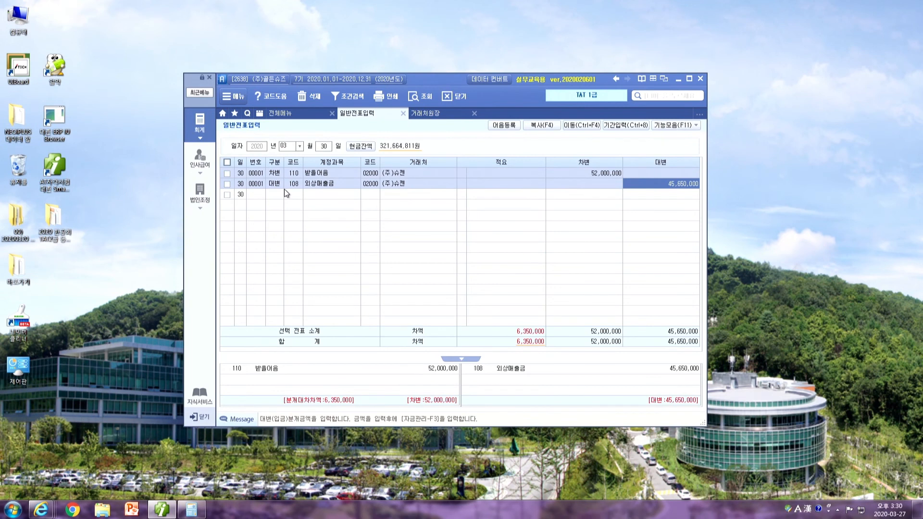
key("Return")
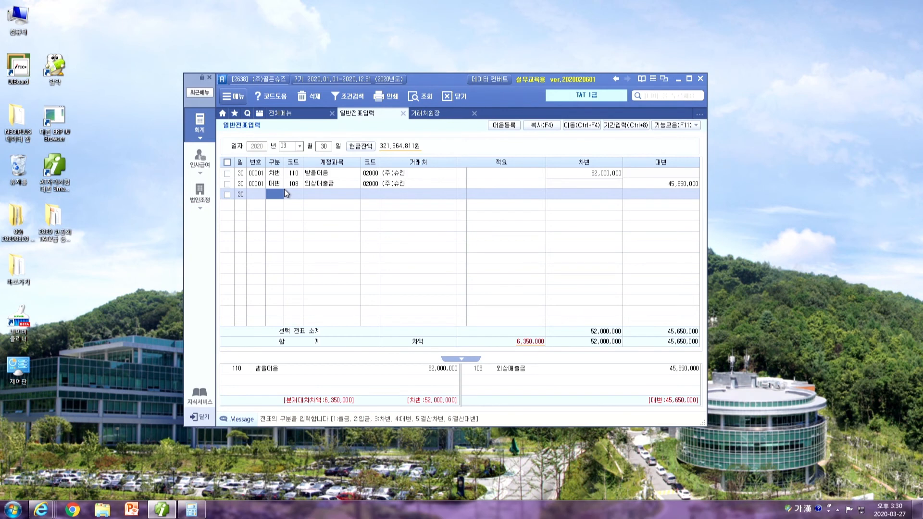
Add a third credit line, 259 선수금 6,350,000 for (주)슈젠, balancing the entry
key("4")
type("선수")
key("Return")
key("Return")
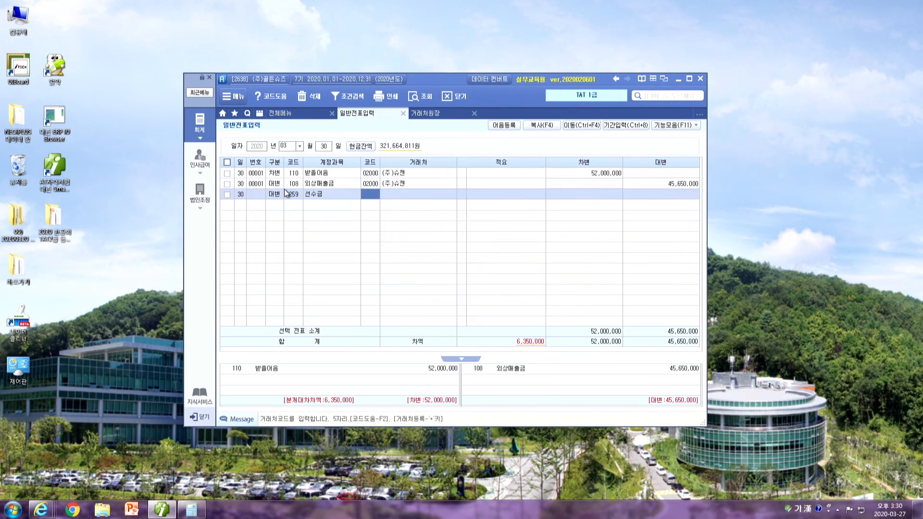
key("alt+Tab")
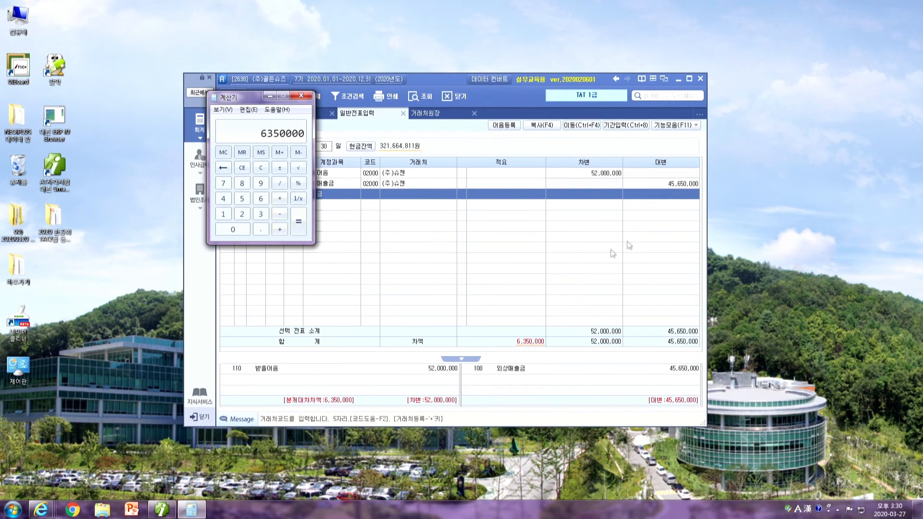
left_click(370, 202)
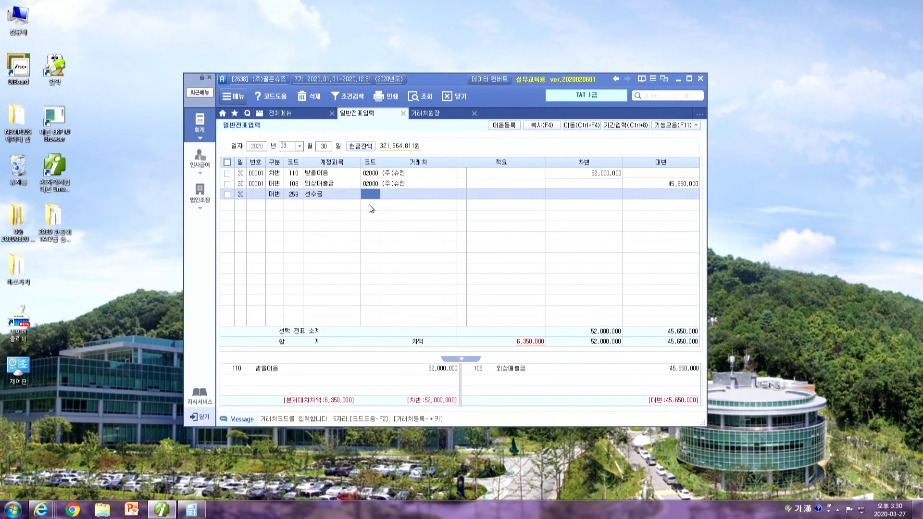
type("20002000")
key("Return")
key("Return")
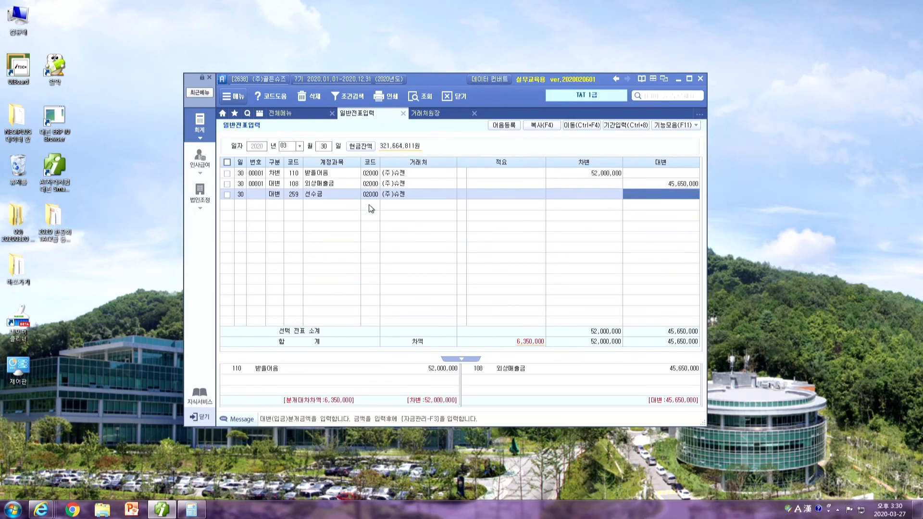
type("6350000")
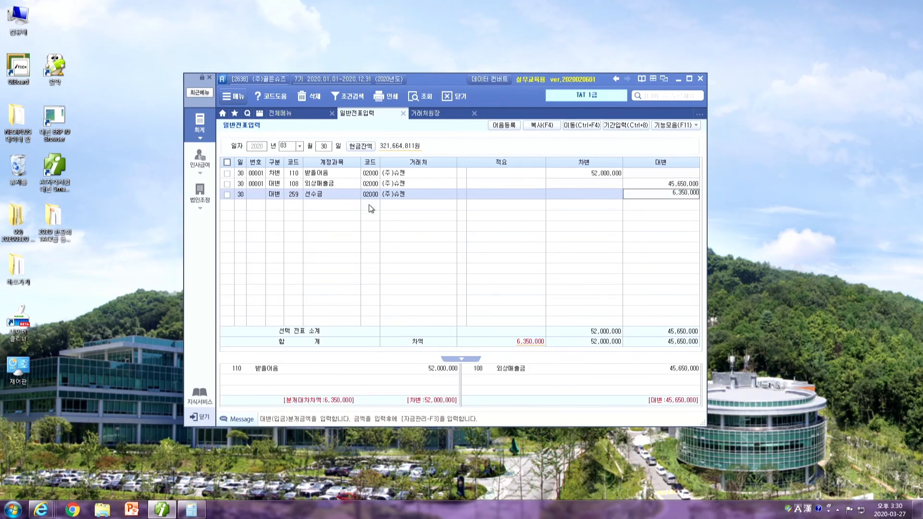
key("Return")
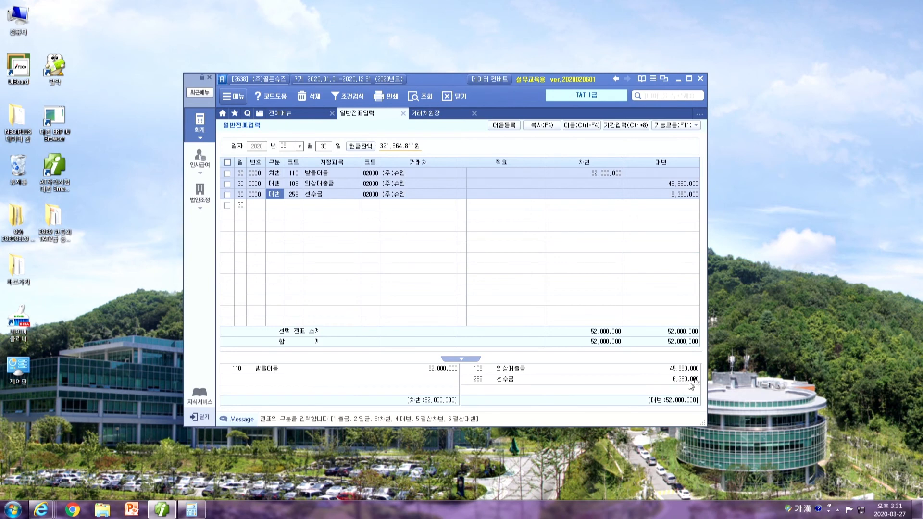
Return to the 받을어음 debit line and bring up its note management details
left_click(368, 183)
left_click(378, 174)
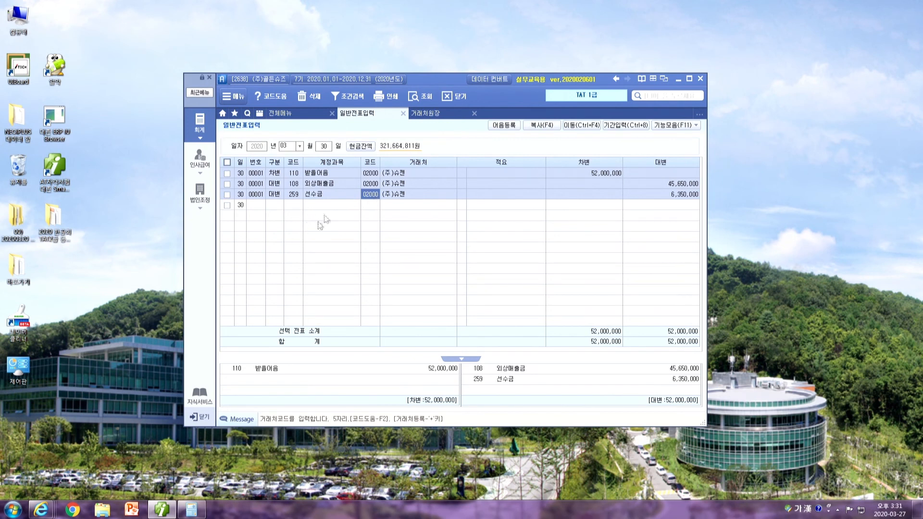
key("Up")
key("Up")
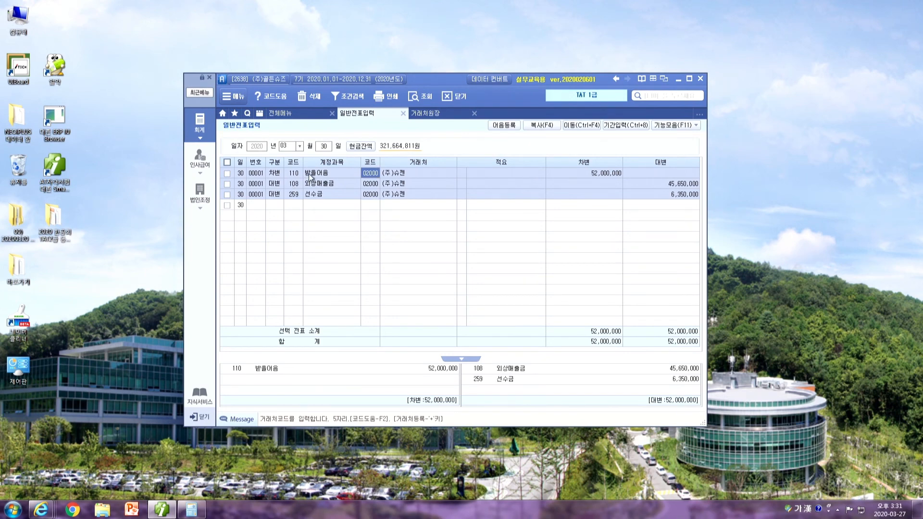
key("F3")
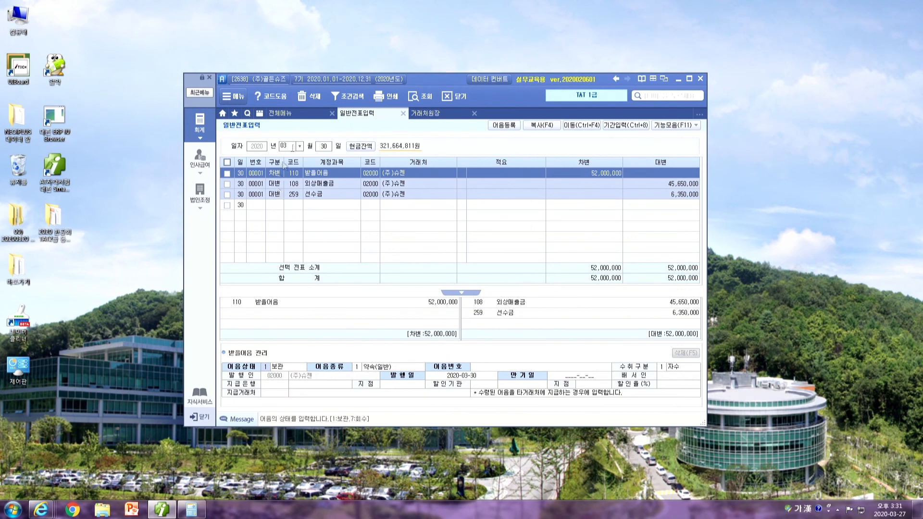
Open 자금관리 from 기능모음, keep status 보관 and set note type 6 전자
left_click(676, 125)
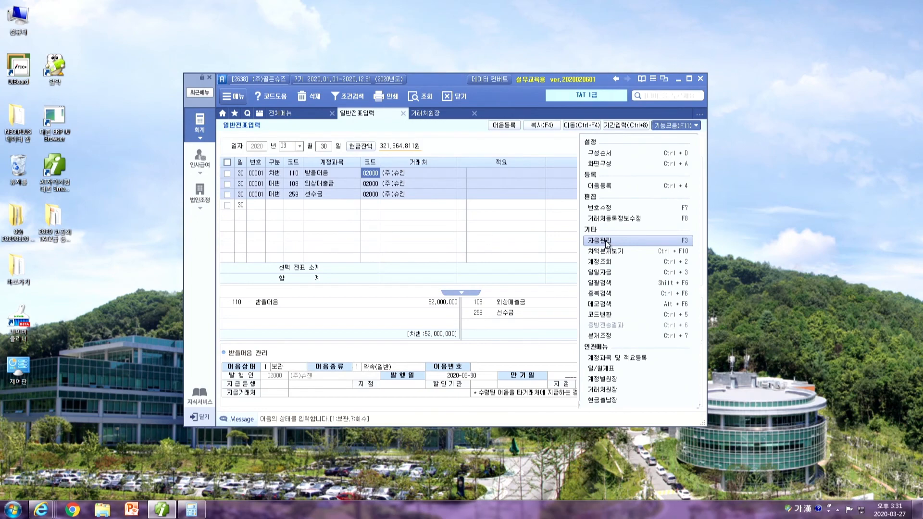
left_click(662, 244)
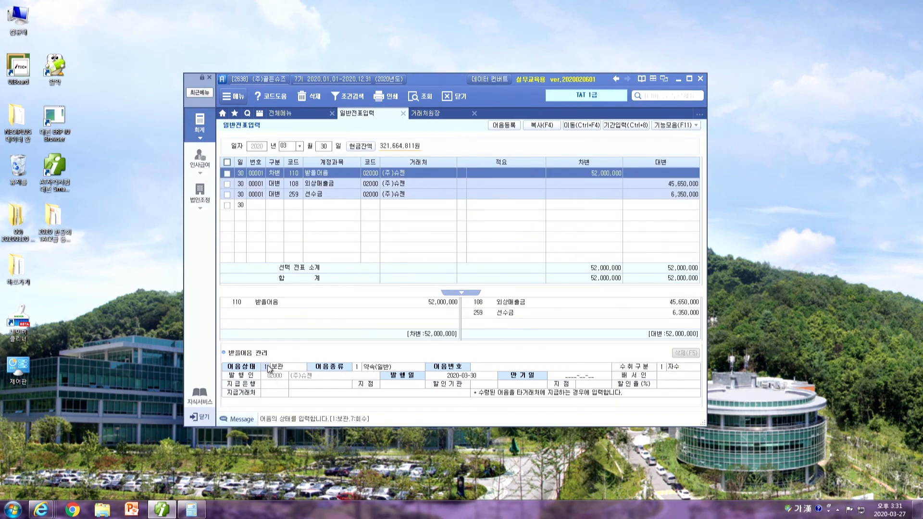
key("Return")
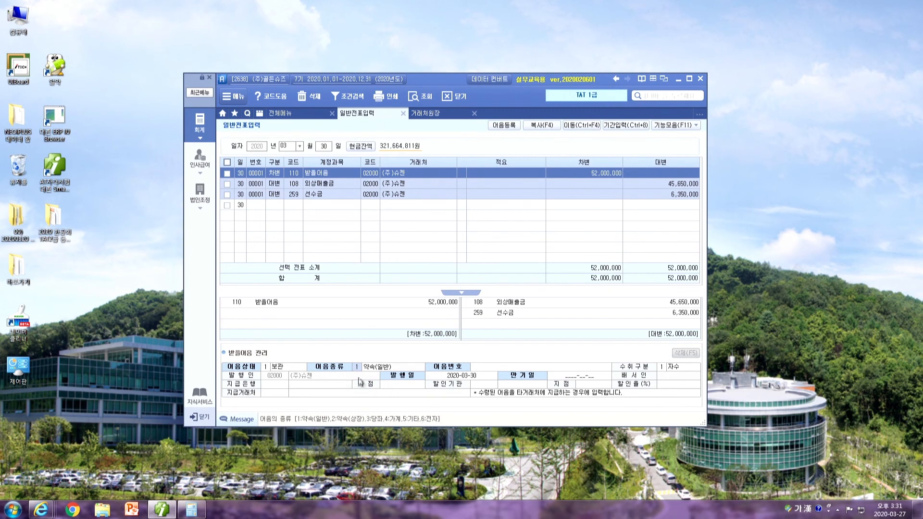
type("6")
key("Return")
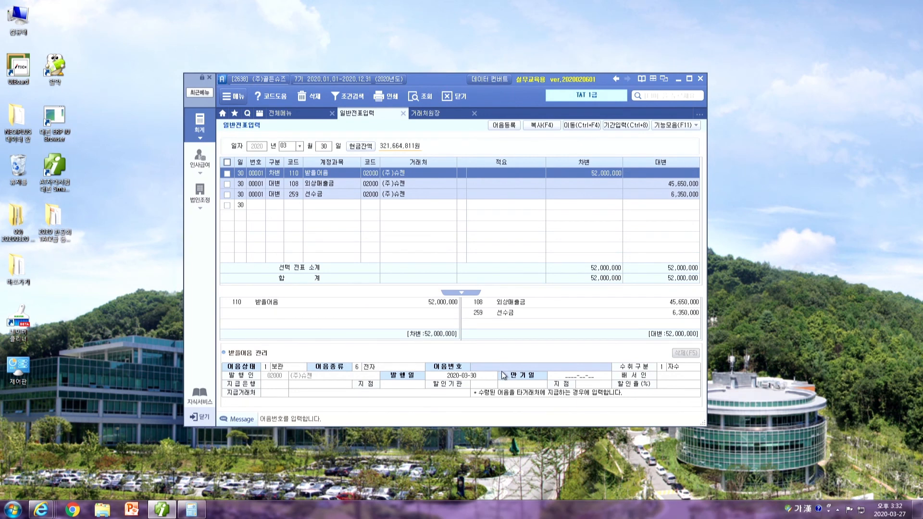
Enter the note number, keeping receipt type 자수 and issue date 2020-03-30
type("004")
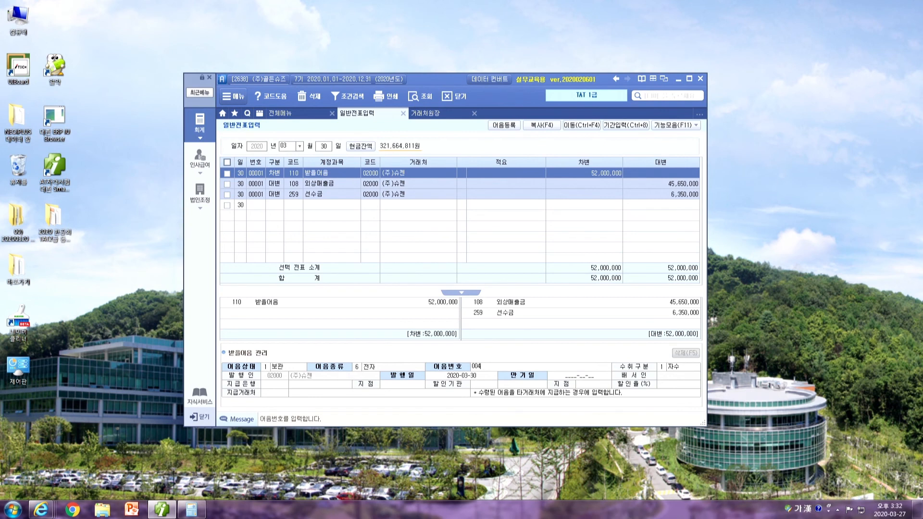
type("10200330123456789")
key("Return")
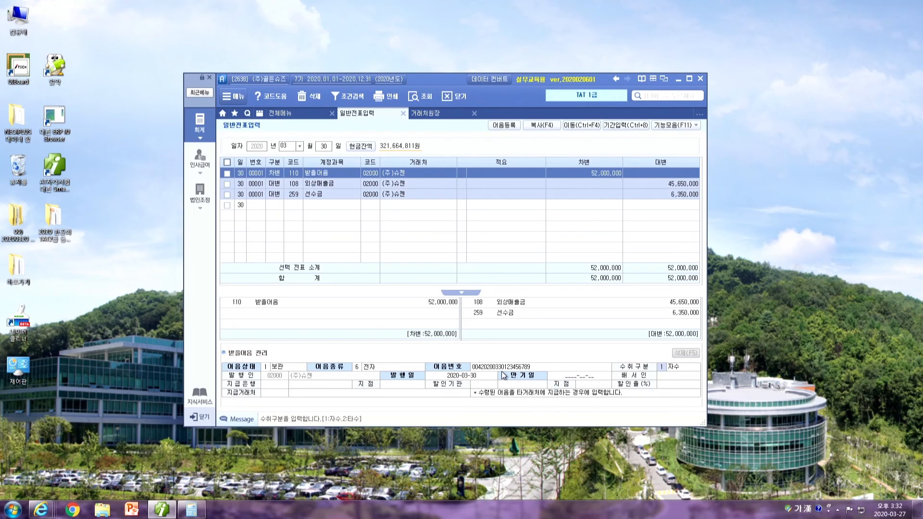
key("Return")
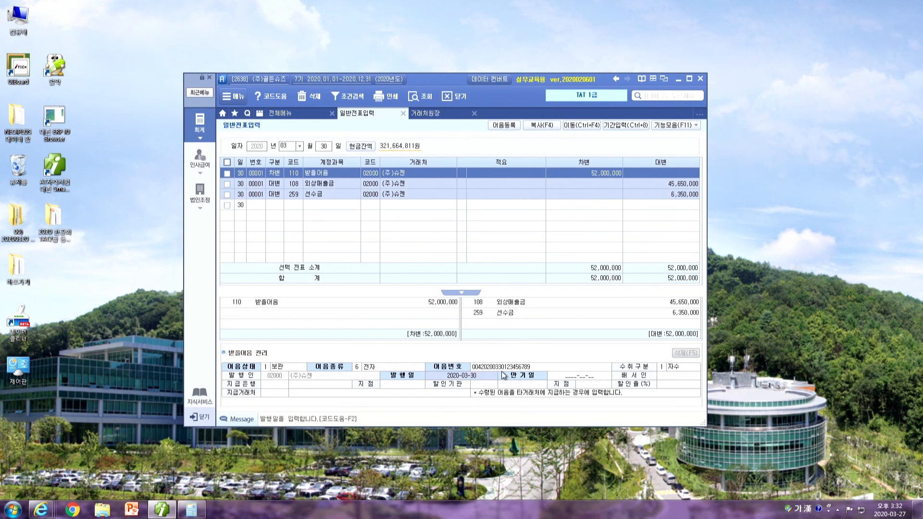
key("Return")
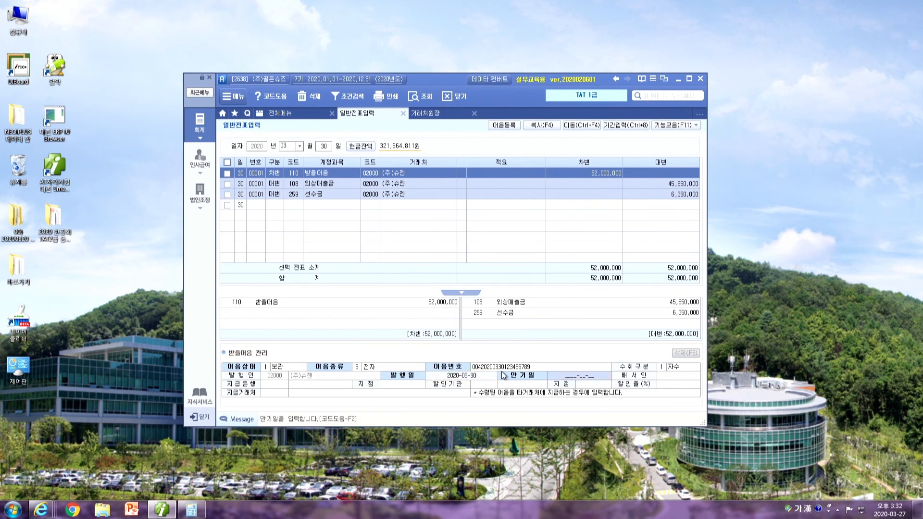
Set maturity 2020-06-30, paying bank 100 국민은행 and branch 동구
left_click(485, 377)
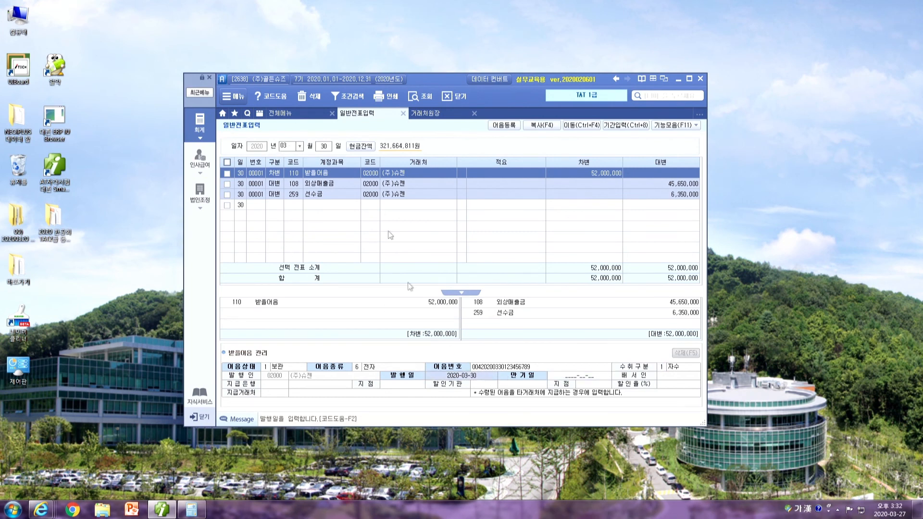
left_click(562, 377)
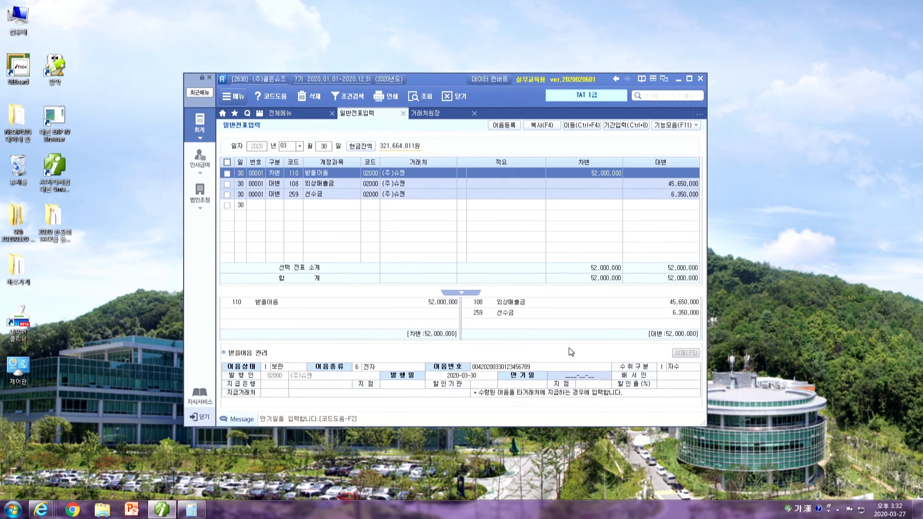
type("2020-06-30")
key("Return")
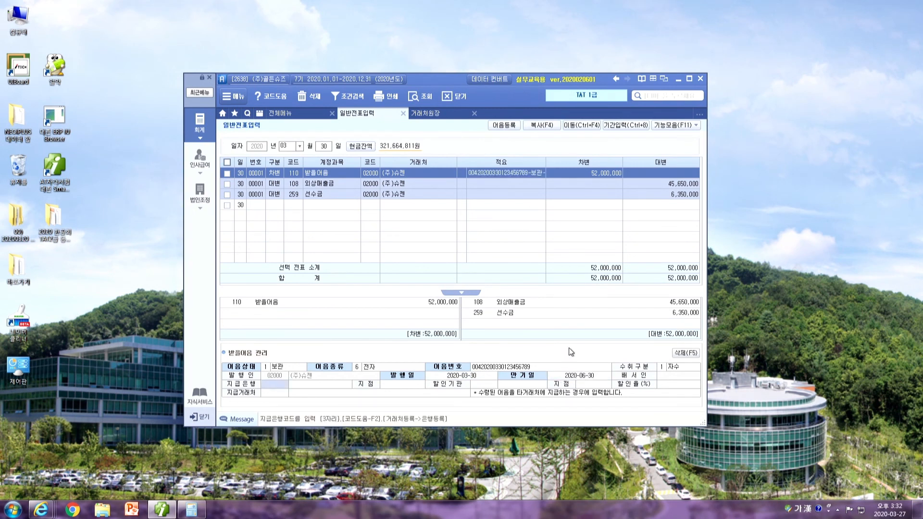
key("F2")
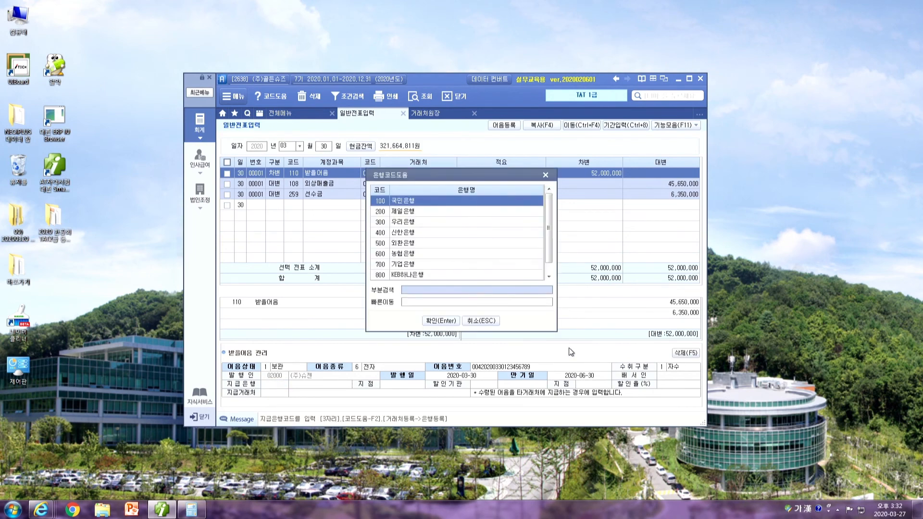
type("국민")
key("Return")
key("Return")
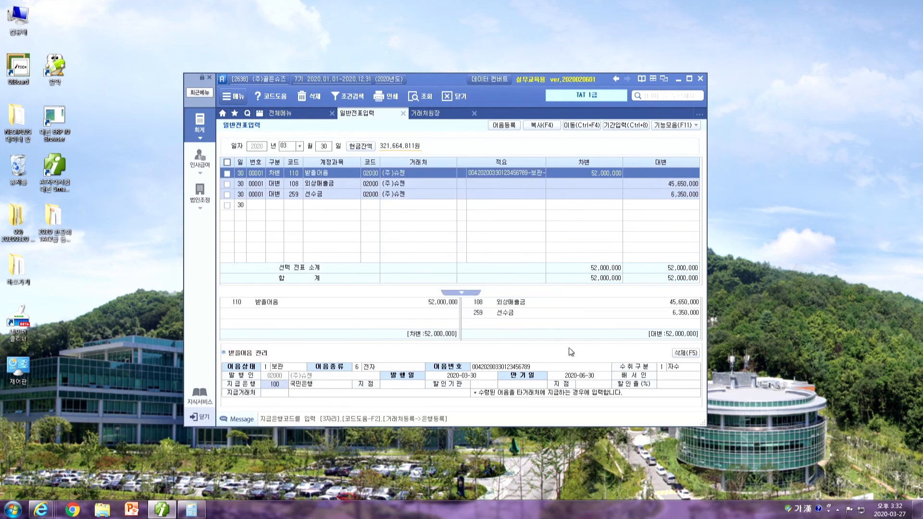
key("Return")
type("동구")
key("Return")
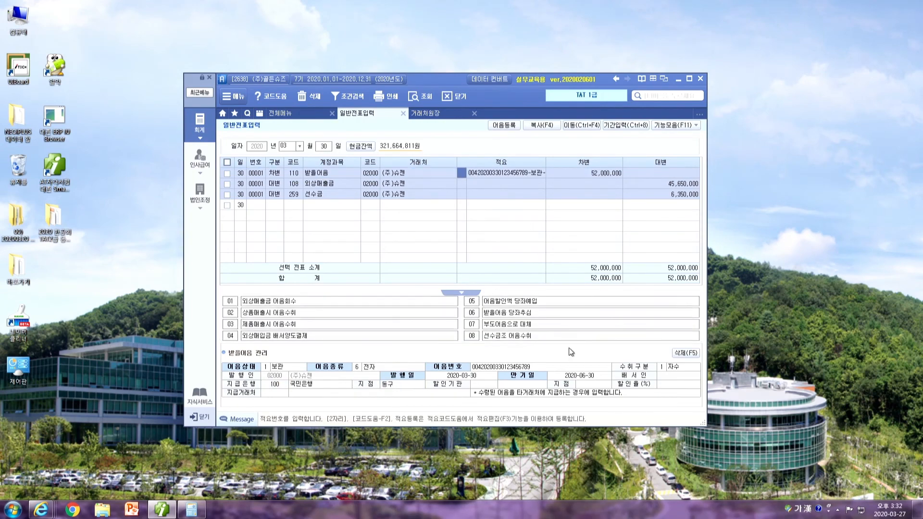
Check the note line's memo, then open 받을어음현황 from the full accounting menu
left_click(485, 174)
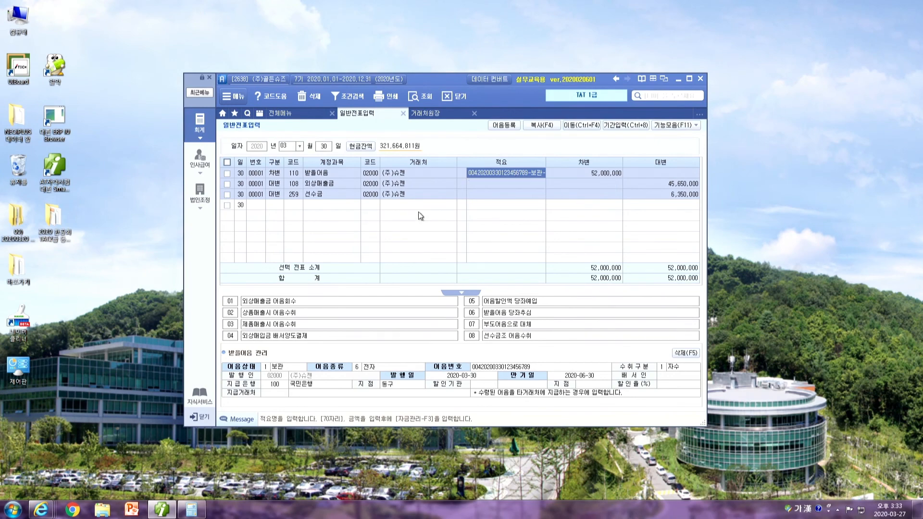
left_click(261, 206)
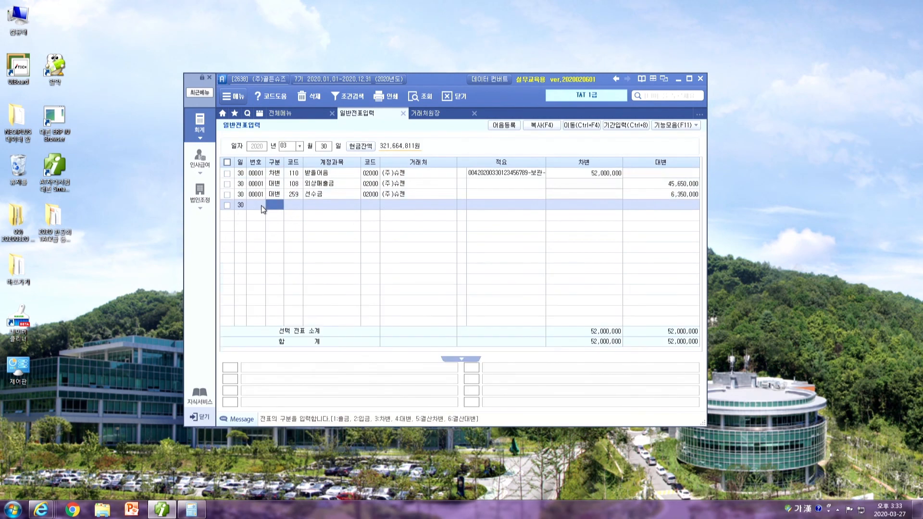
left_click(281, 177)
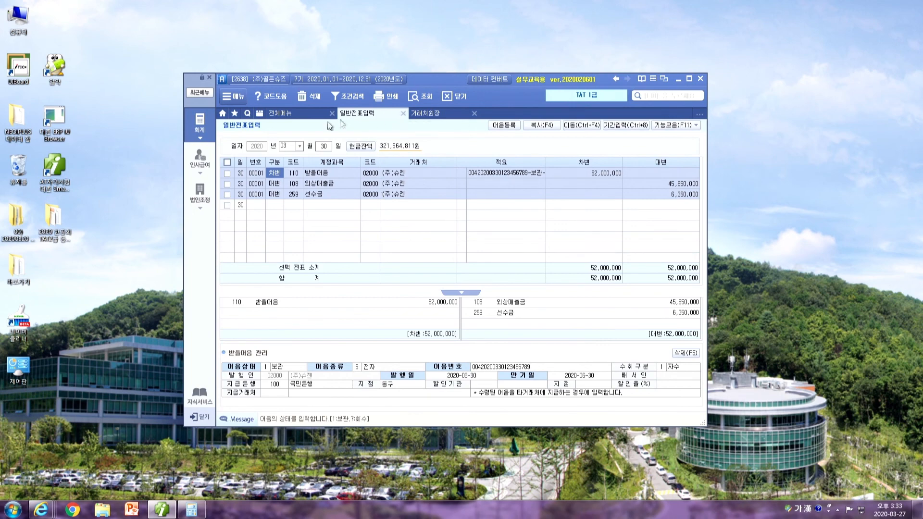
left_click(296, 114)
left_click(487, 314)
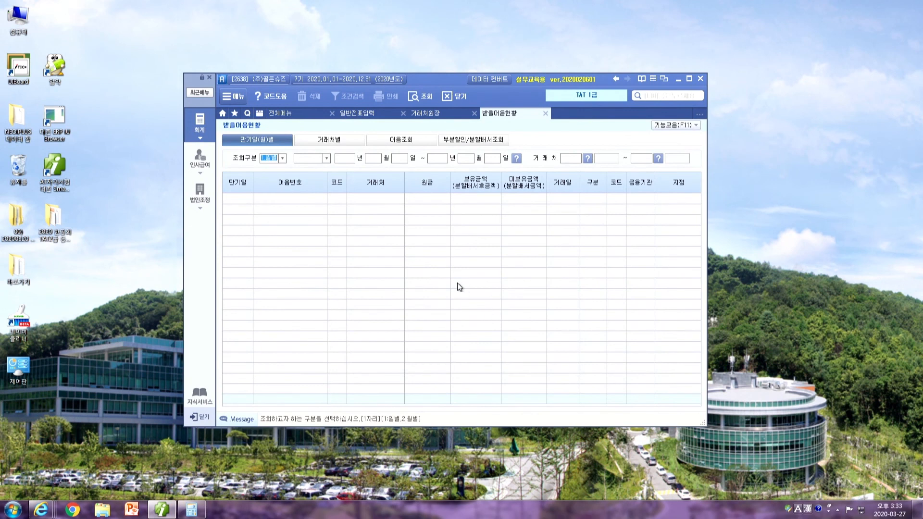
List 2020 notes by maturity and review the (주)슈젠 row: 52,000,000, 03-30, 국민은행 동구
key("Return")
key("Return")
key("Return")
key("Return")
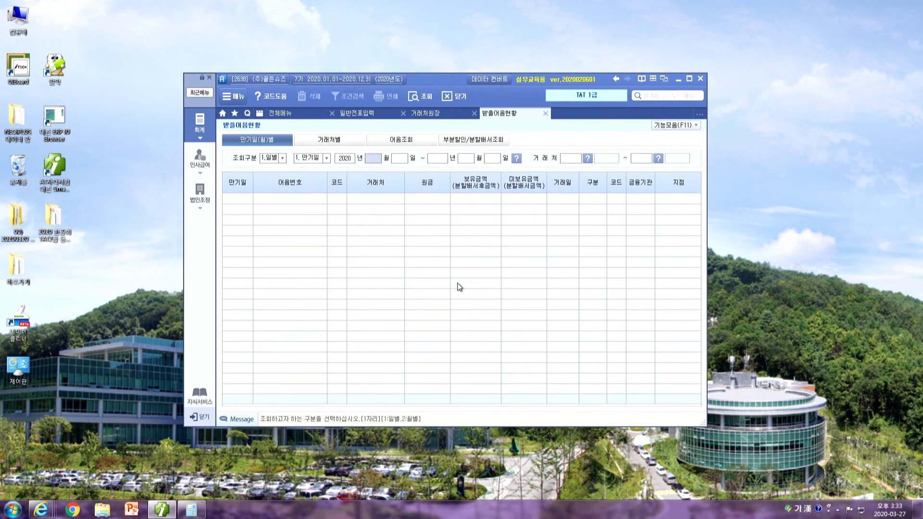
key("Return")
key("Return")
key("Return")
key("Return")
key("Return")
key("Return")
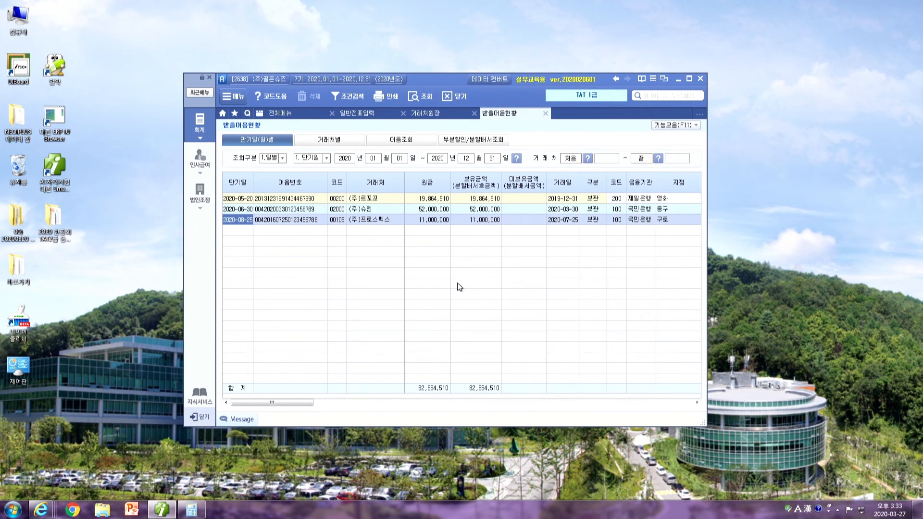
left_click(248, 212)
left_click(366, 211)
left_click_drag(429, 211, 462, 214)
left_click(601, 210)
left_click(575, 212)
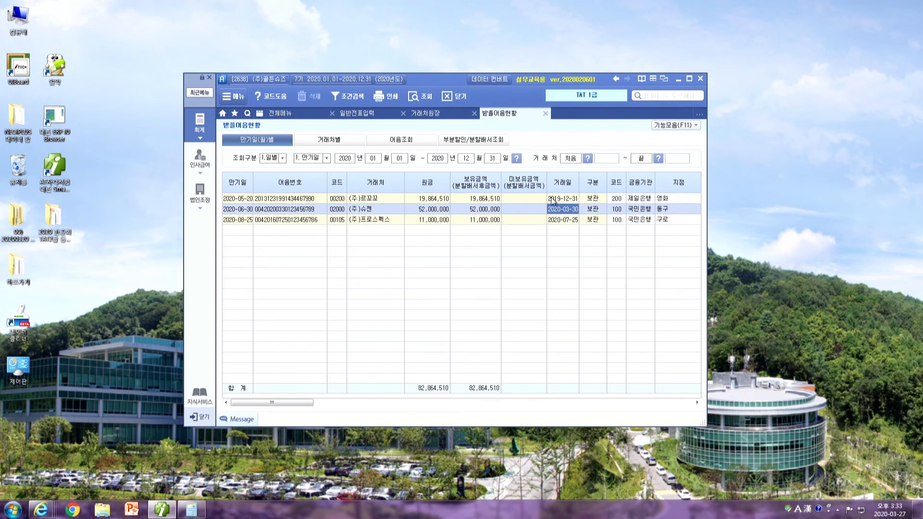
left_click_drag(639, 211, 662, 212)
left_click(661, 209)
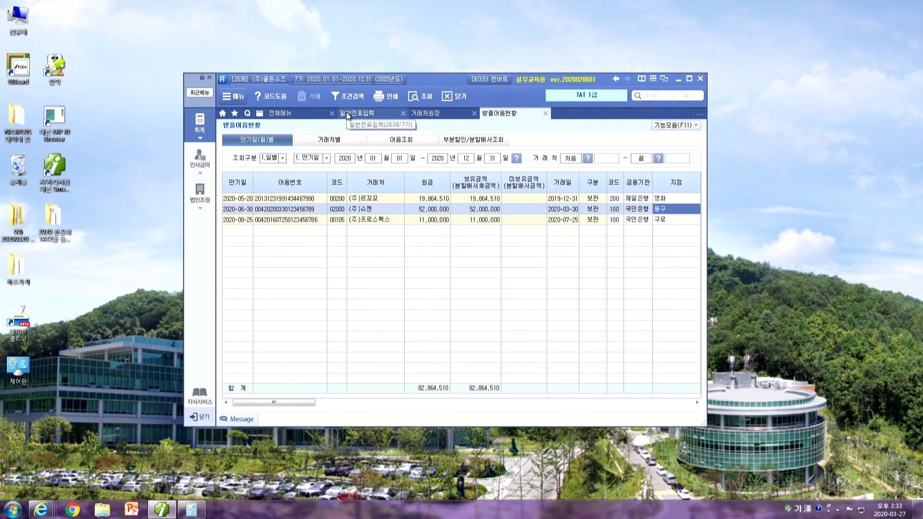
Close the 받을어음현황, 거래처원장 and 일반전표입력 tabs
left_click(547, 114)
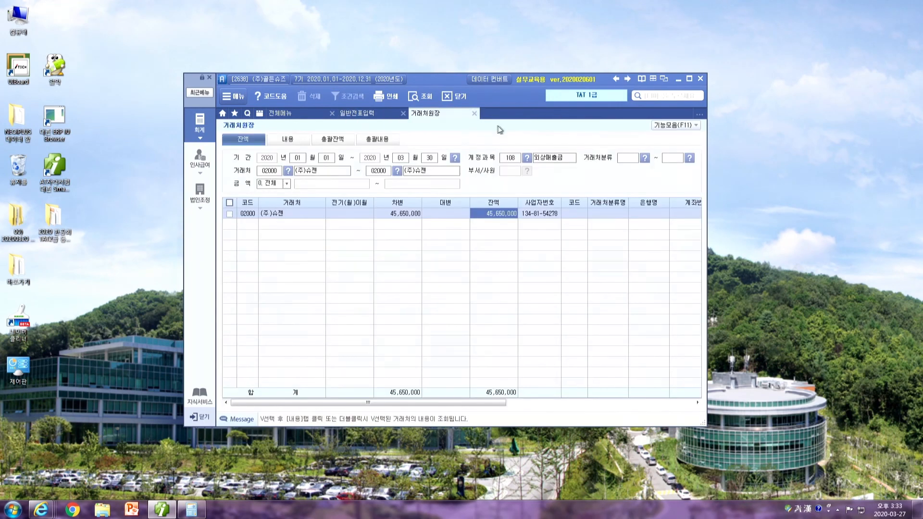
left_click(474, 114)
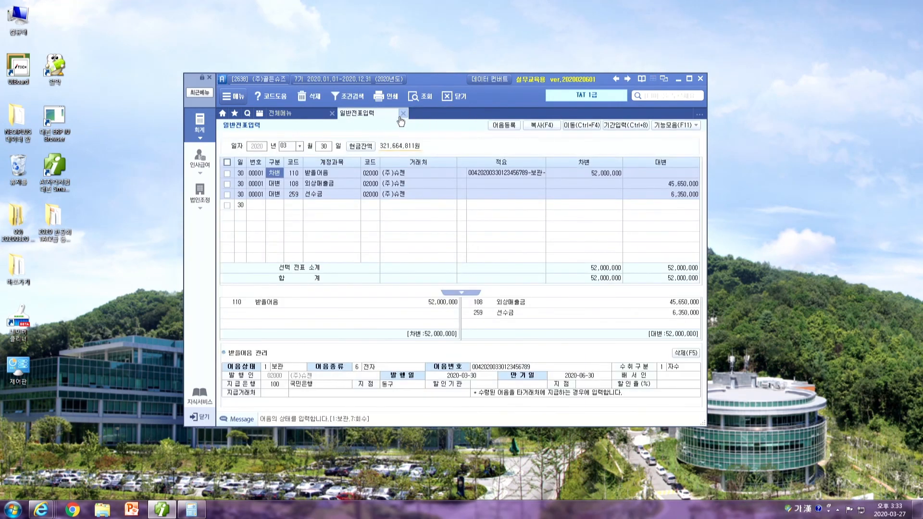
left_click(403, 114)
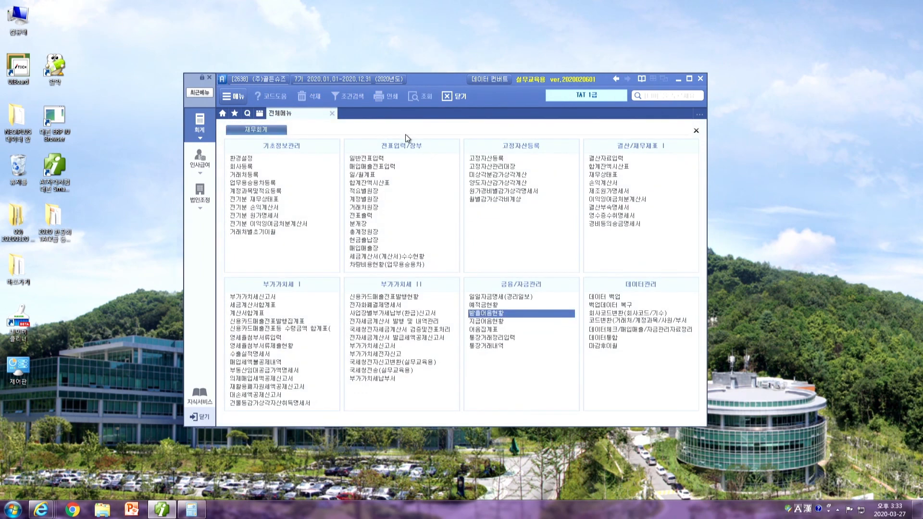